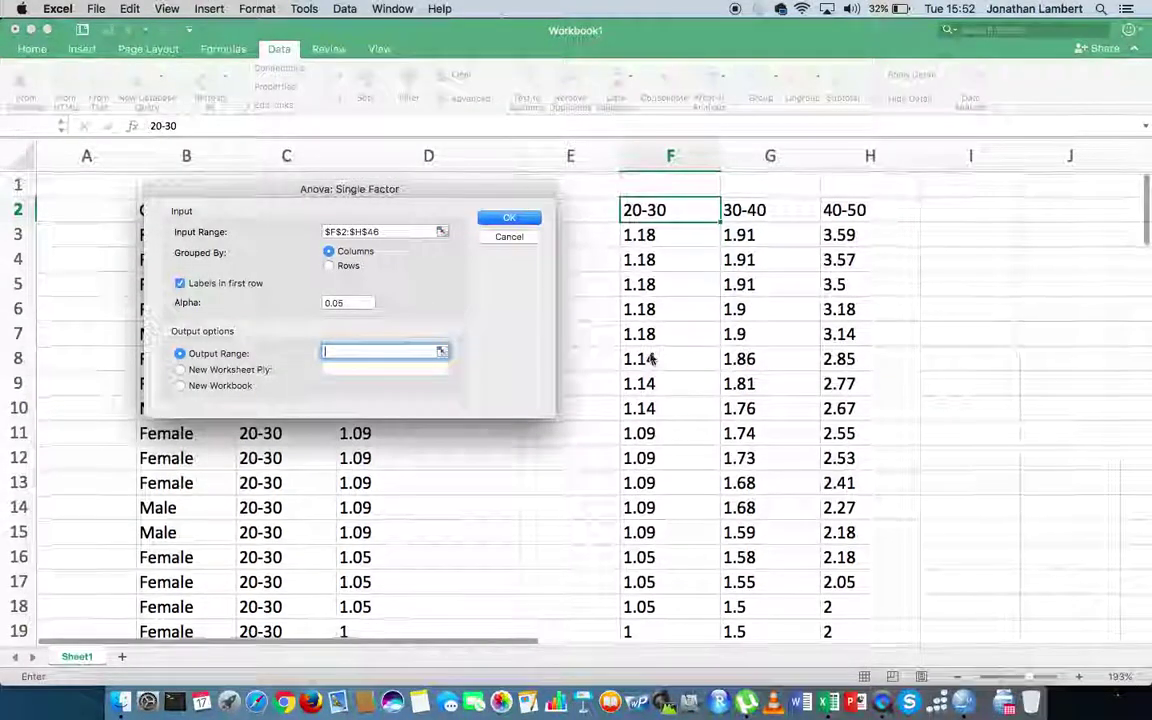
Step: Place the single-factor ANOVA output at cell J2 and run the analysis
left_click(1047, 215)
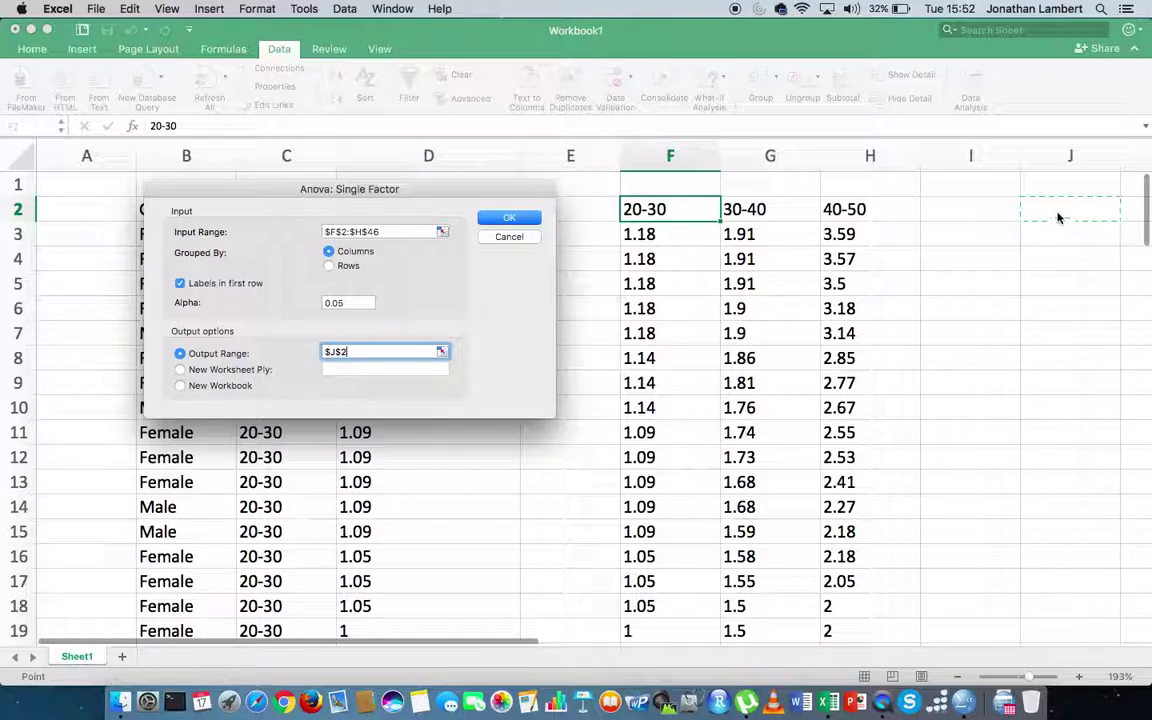
left_click(502, 219)
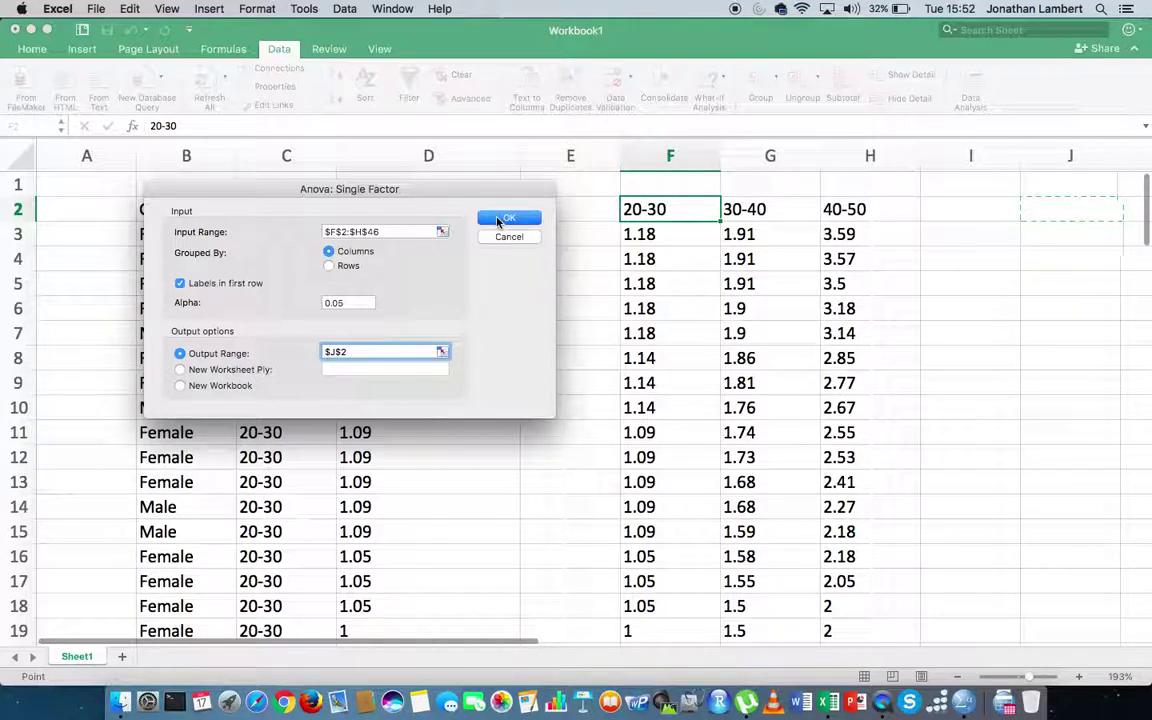
Step: Widen column J so the source-of-variation labels in the ANOVA output fit in full
scroll(815, 348, "right", 3)
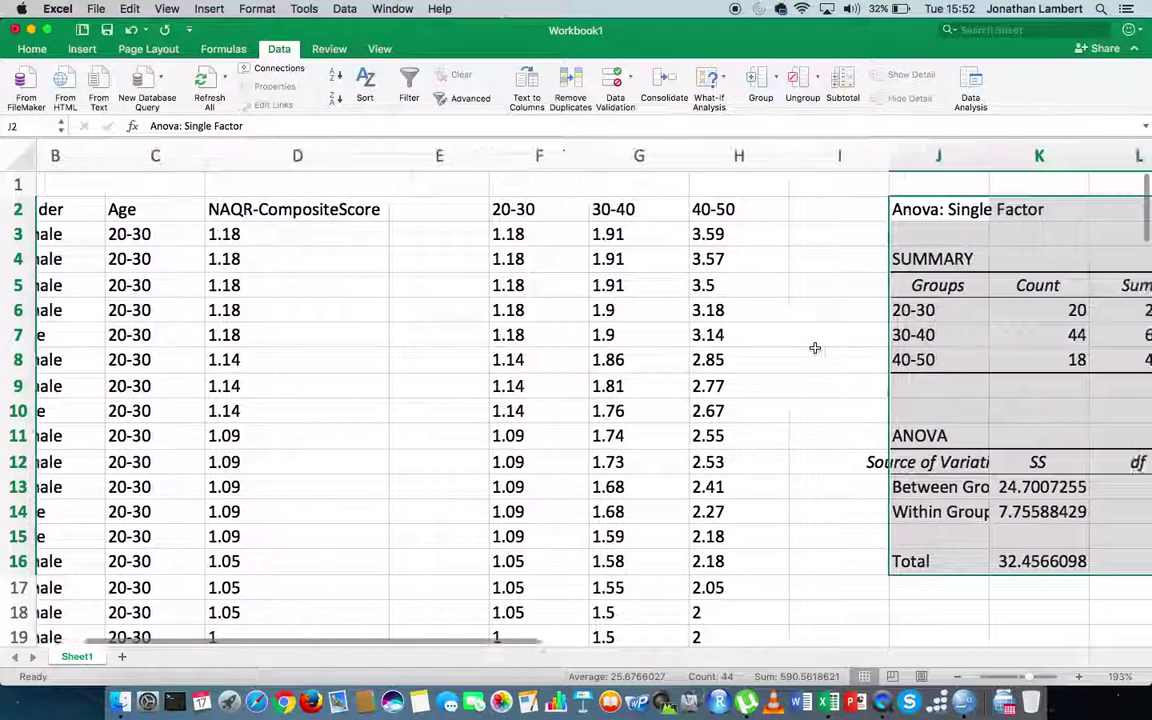
scroll(815, 348, "right", 10)
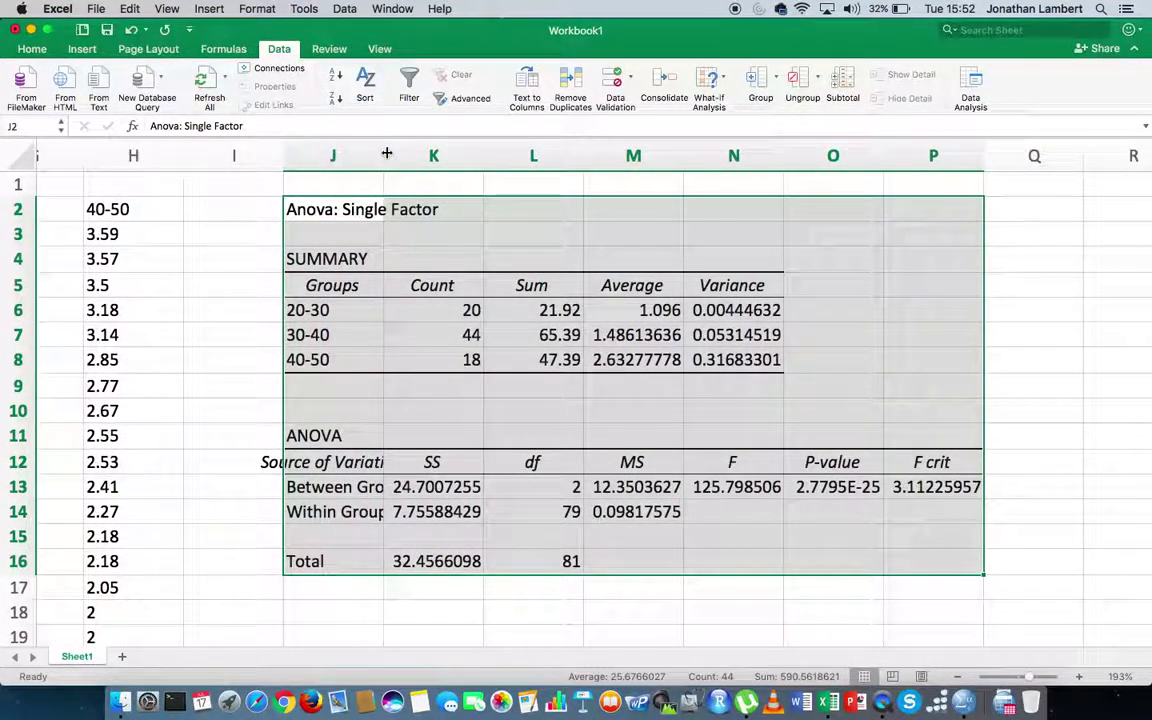
left_click_drag(386, 155, 447, 155)
left_click(409, 398)
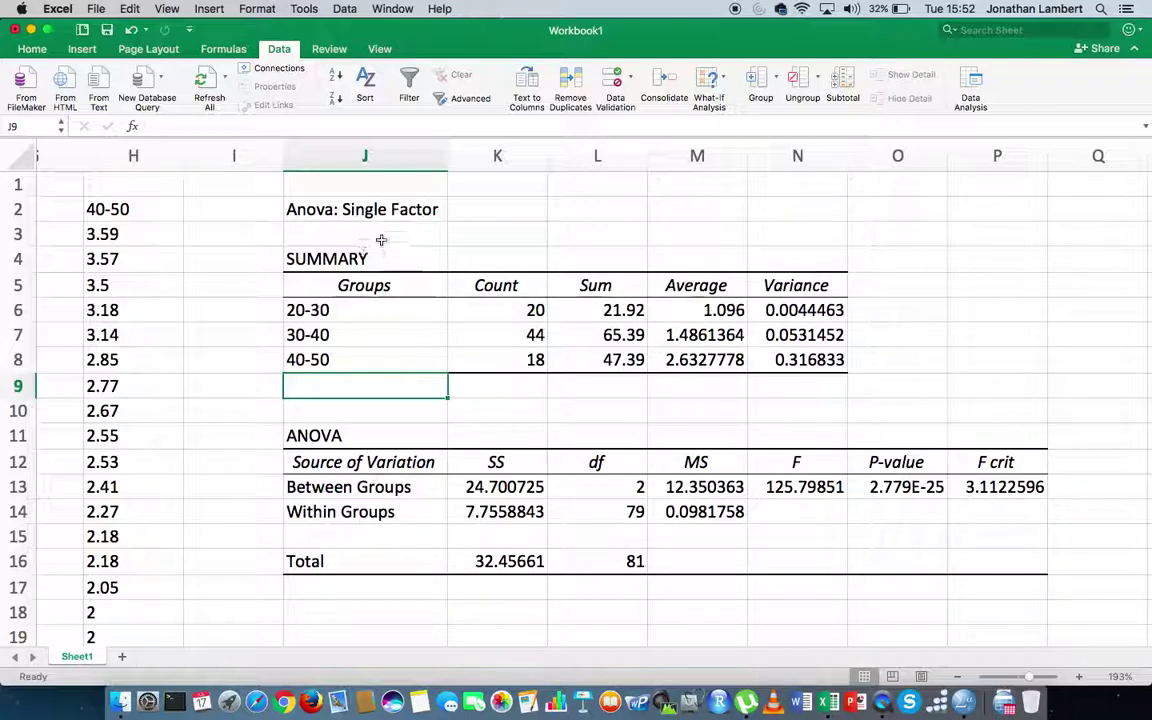
Step: Review the ANOVA summary table's title, age groups, the count for each group, and the Sum column
left_click(376, 210)
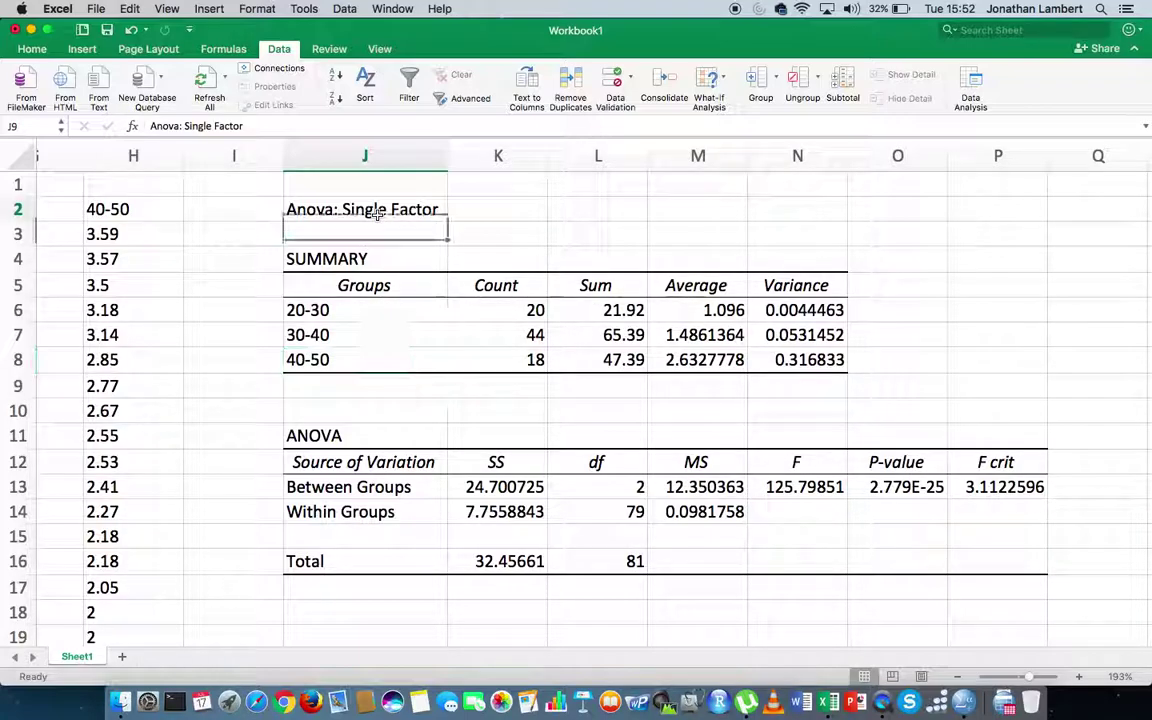
left_click(367, 260)
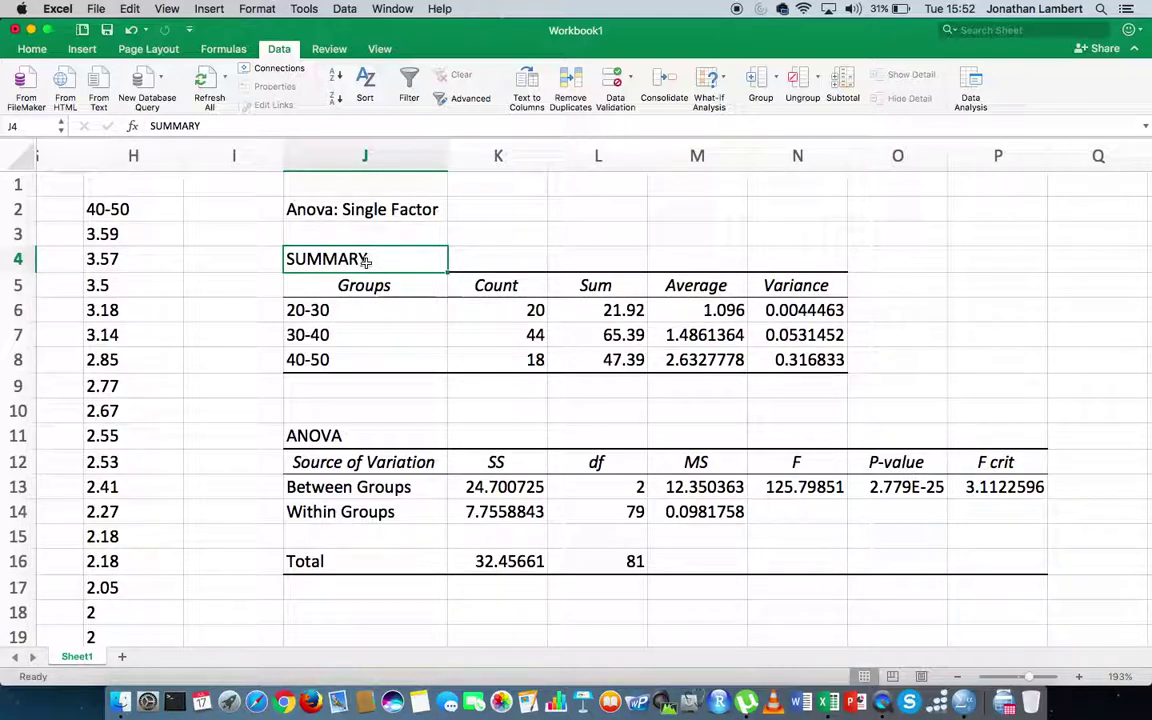
left_click(374, 286)
left_click(348, 309)
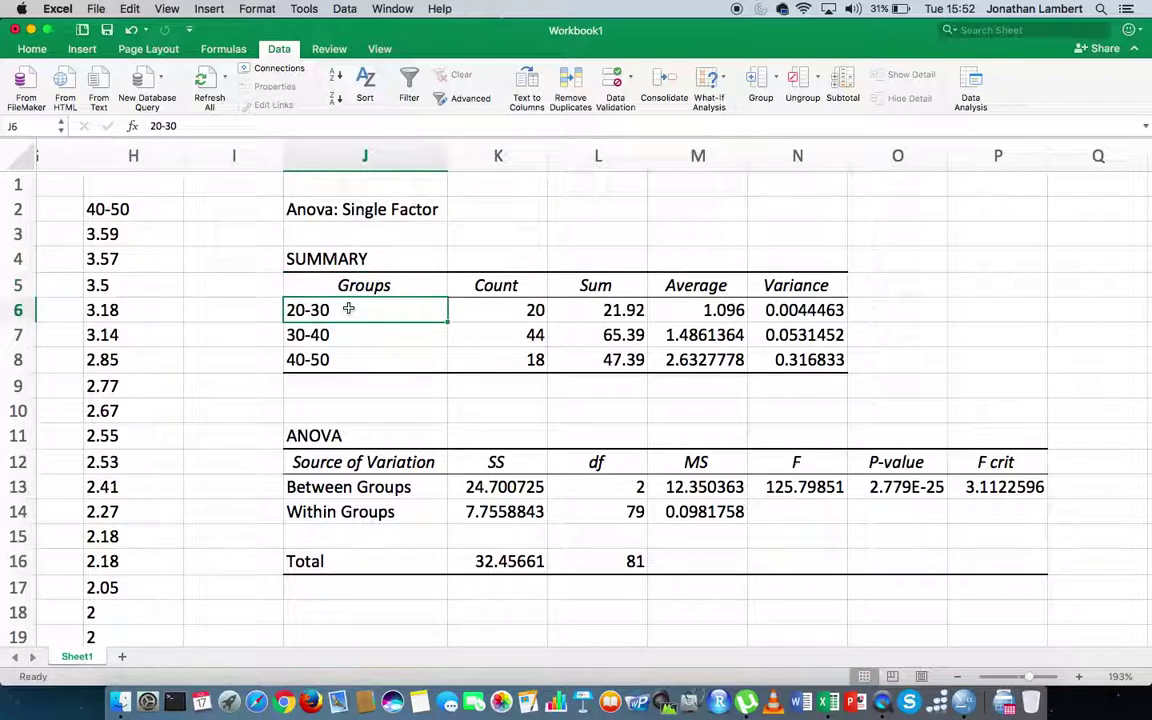
left_click(347, 335)
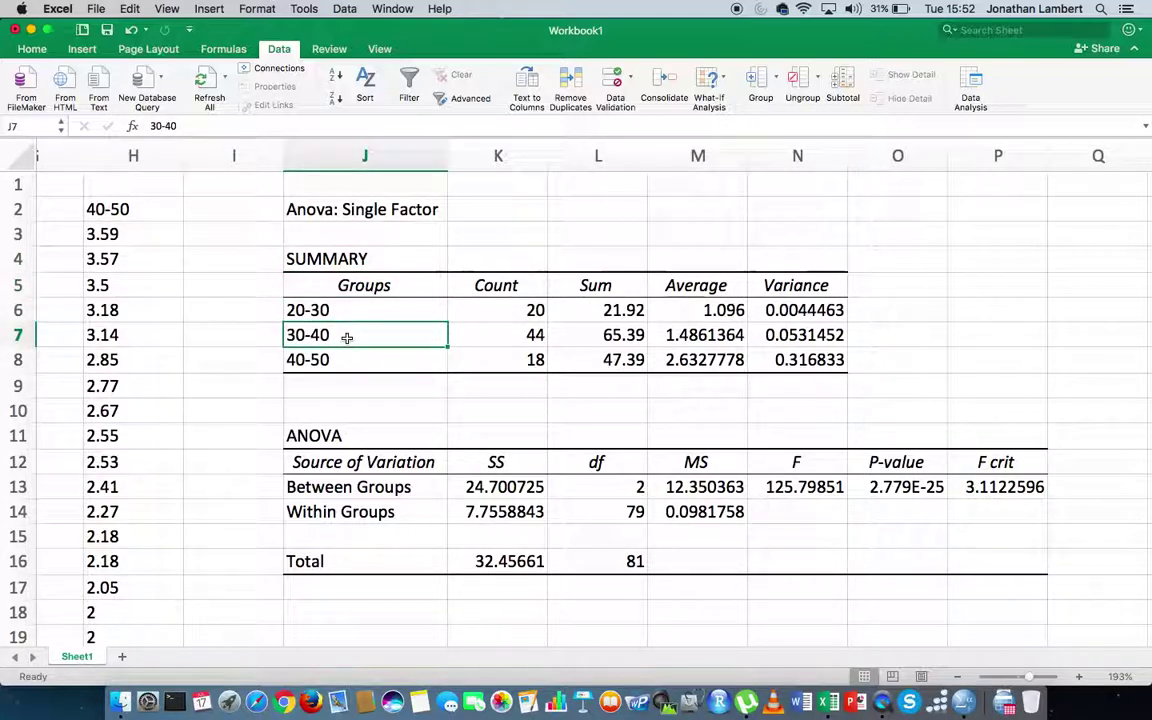
left_click(342, 361)
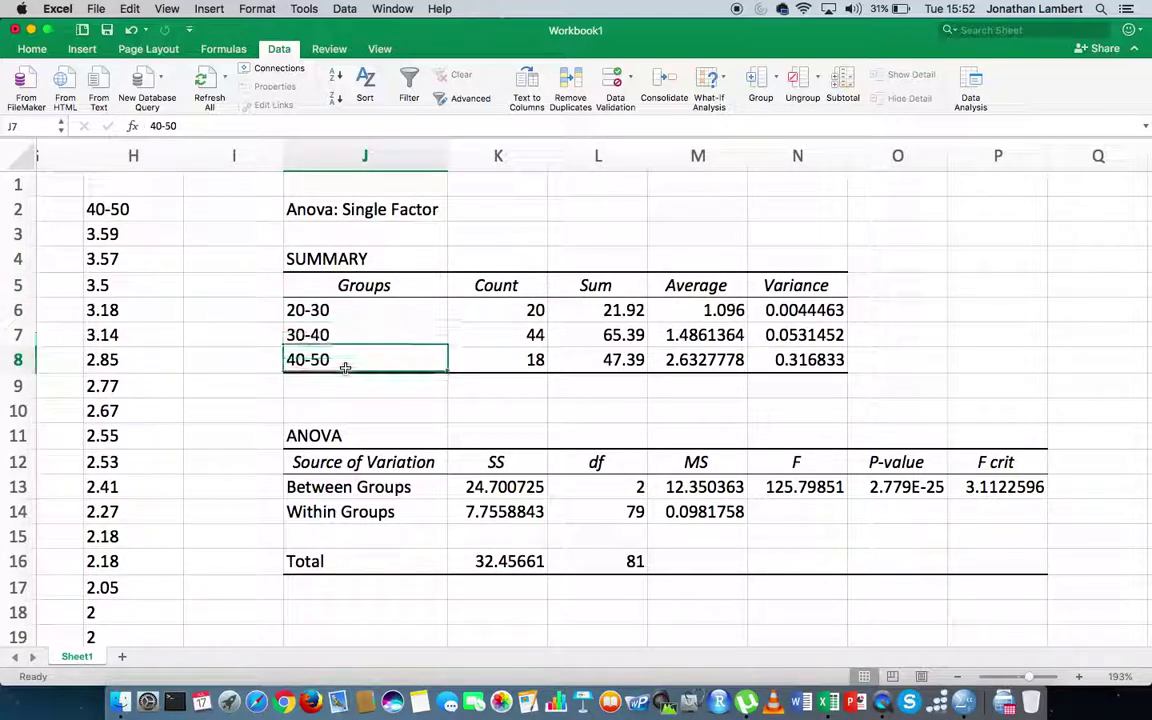
left_click(482, 285)
left_click(388, 309)
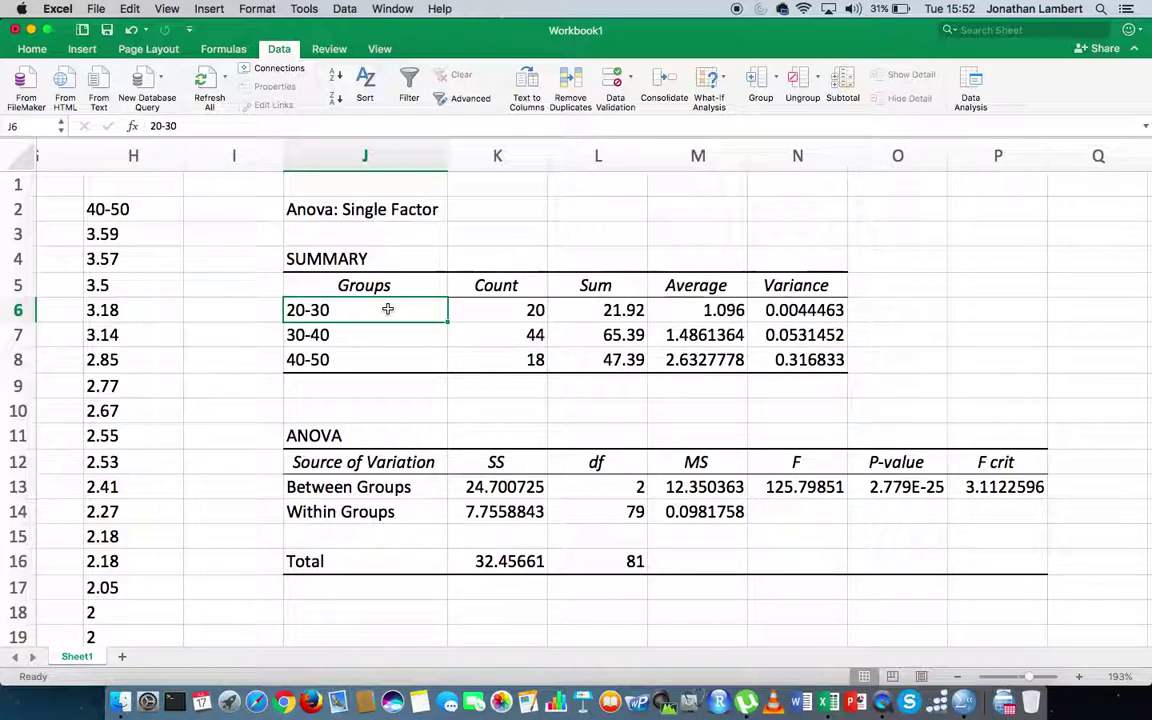
left_click_drag(388, 309, 378, 334)
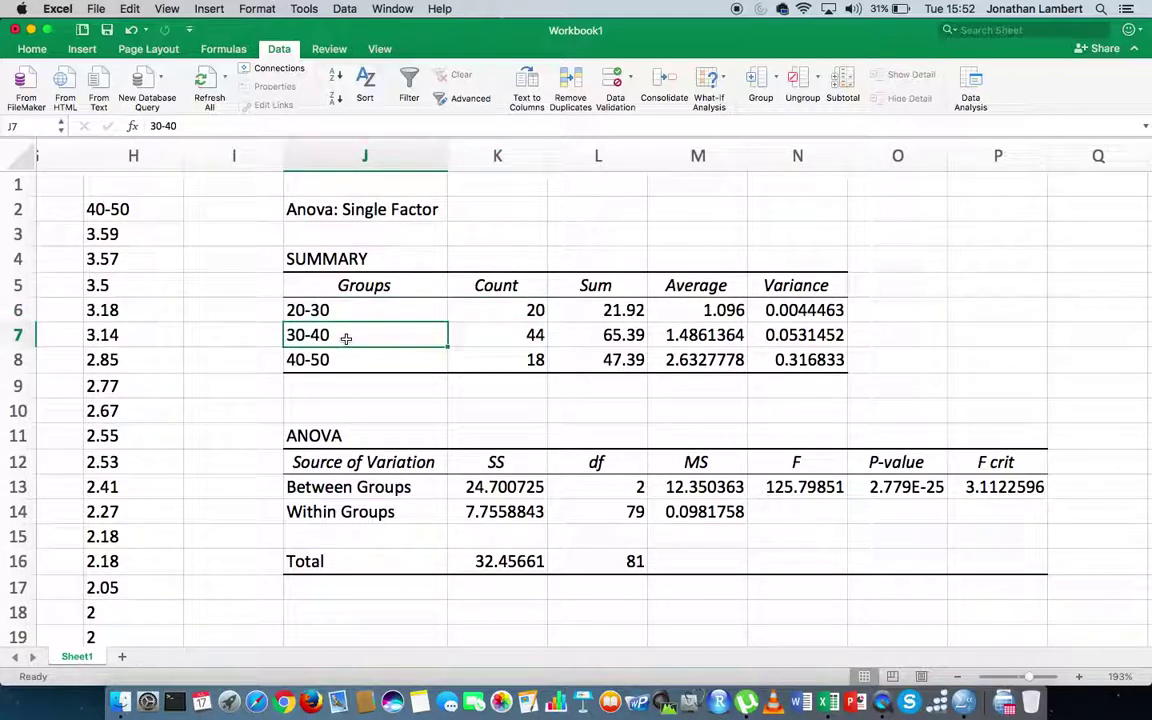
left_click(496, 335)
left_click(380, 365)
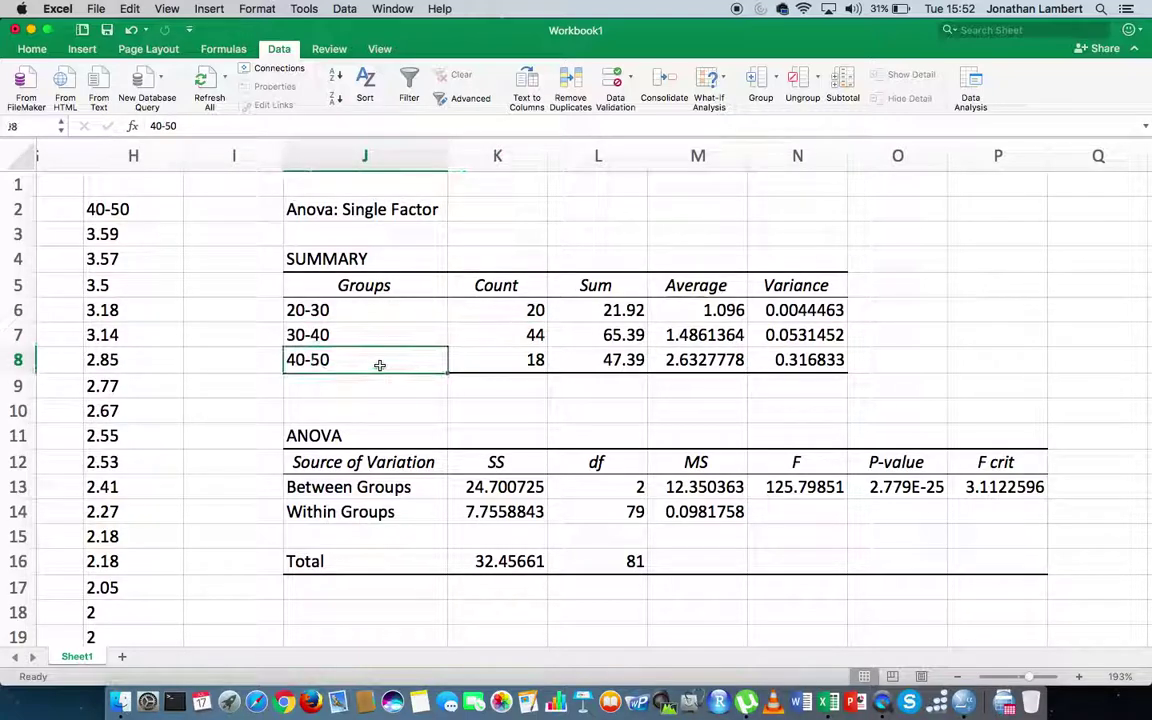
left_click(491, 363)
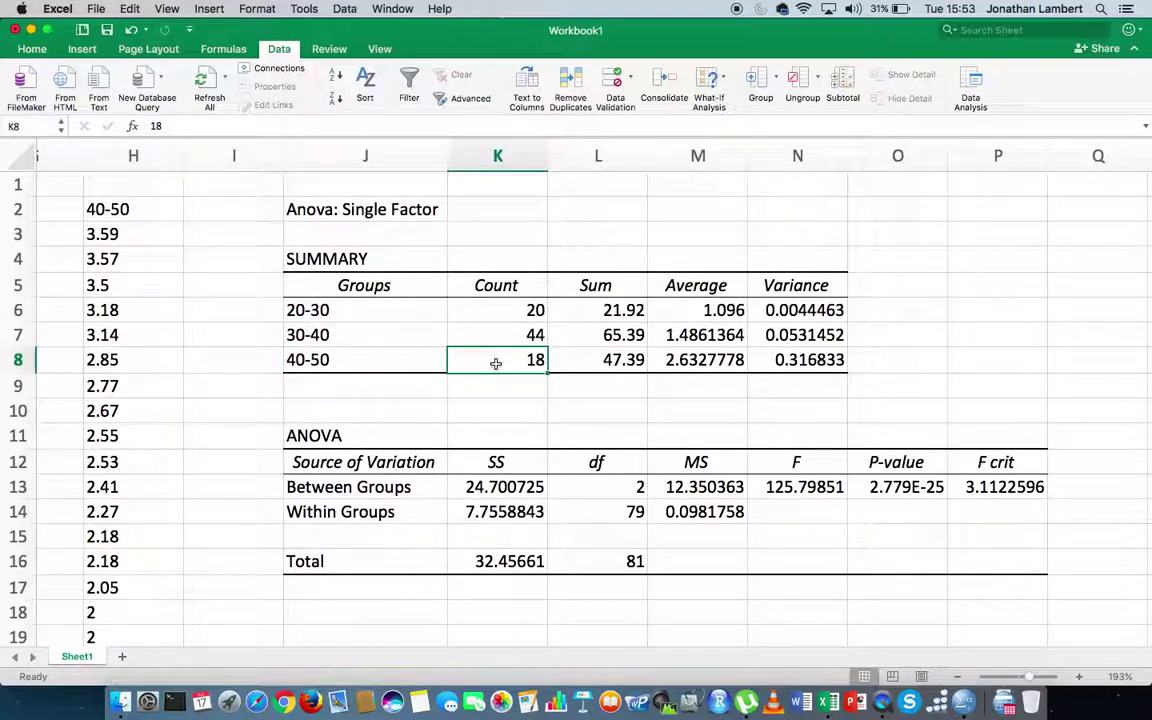
left_click(600, 287)
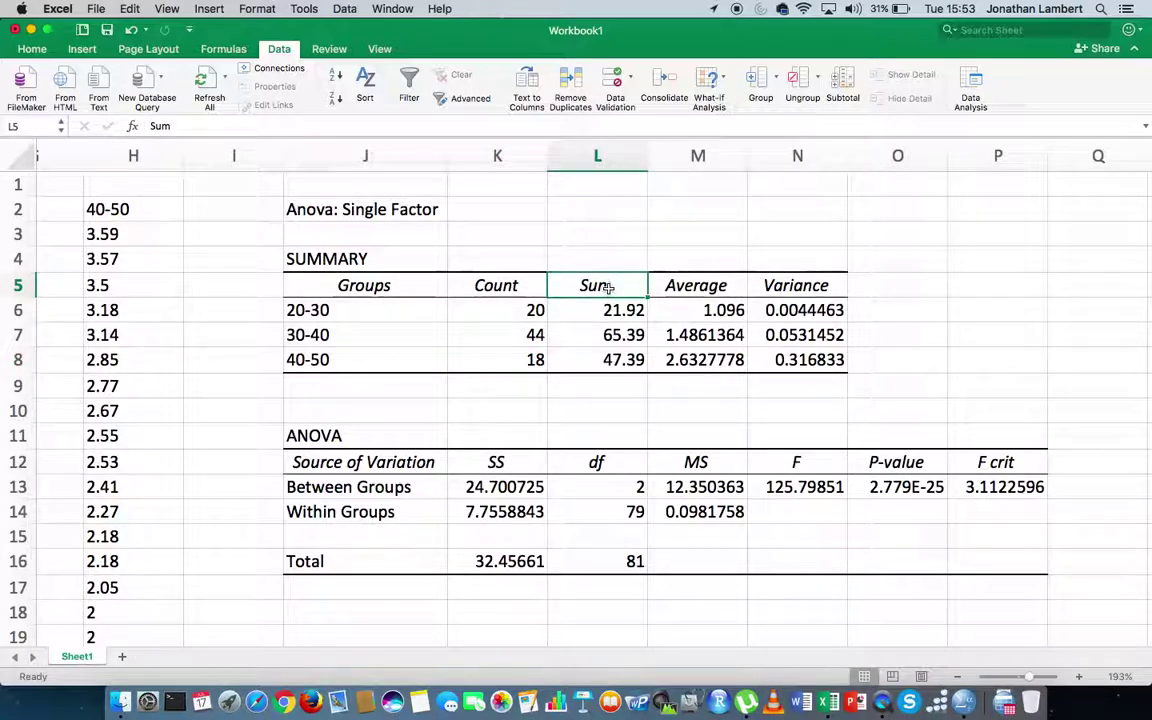
Step: Compare the average scores of the 20-30, 30-40 and 40-50 age groups in the summary table
left_click(678, 287)
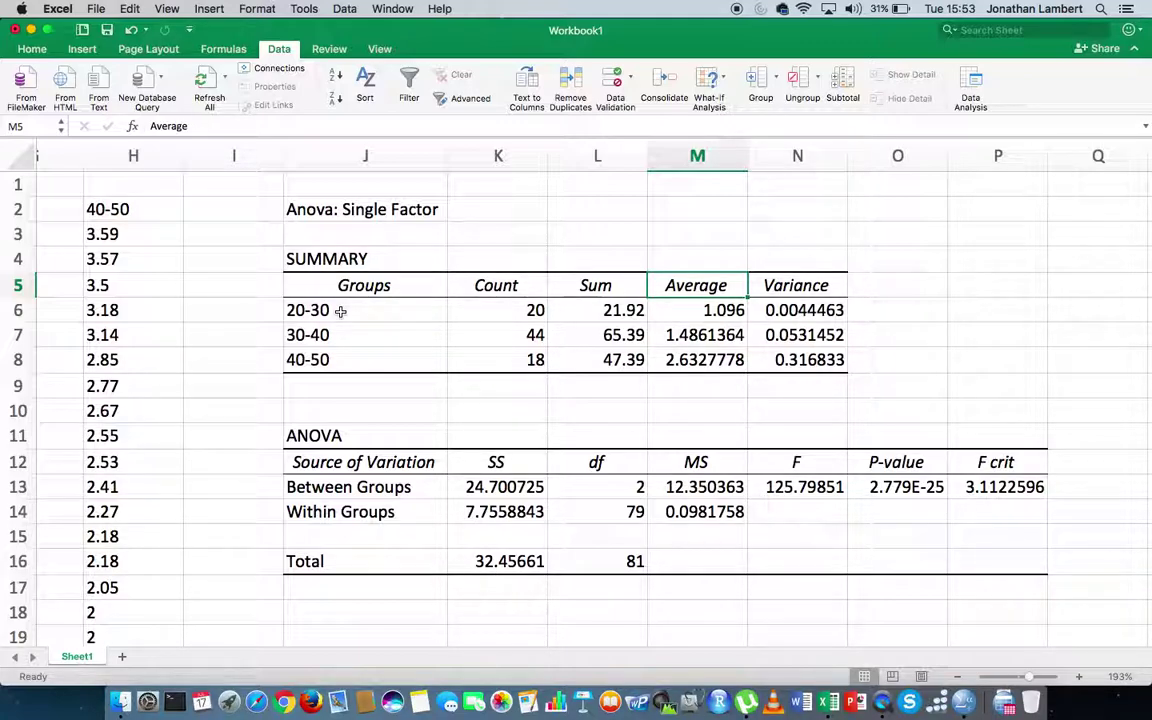
left_click(702, 312)
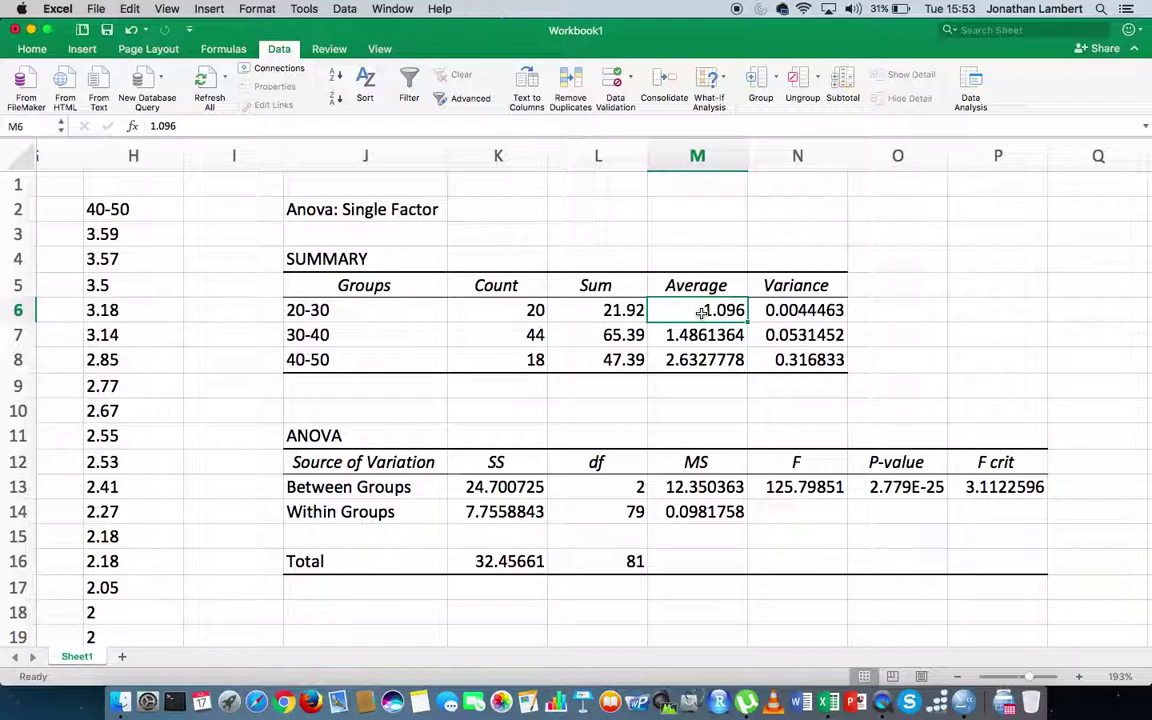
left_click(362, 330)
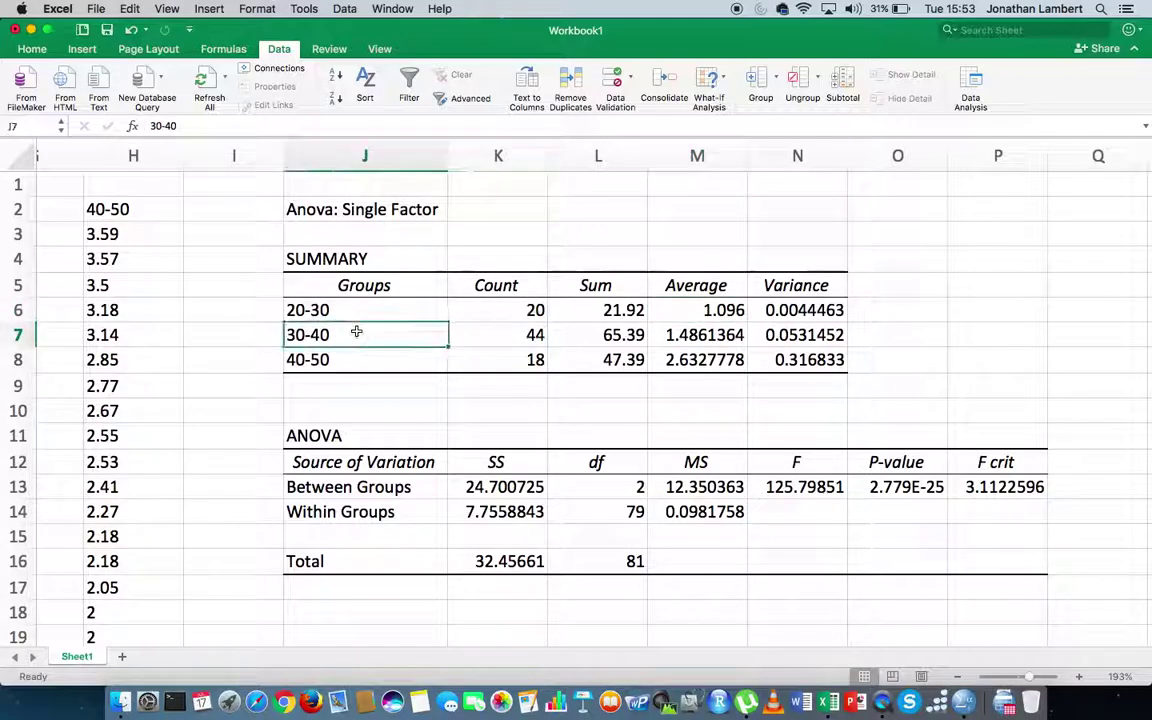
left_click(708, 338)
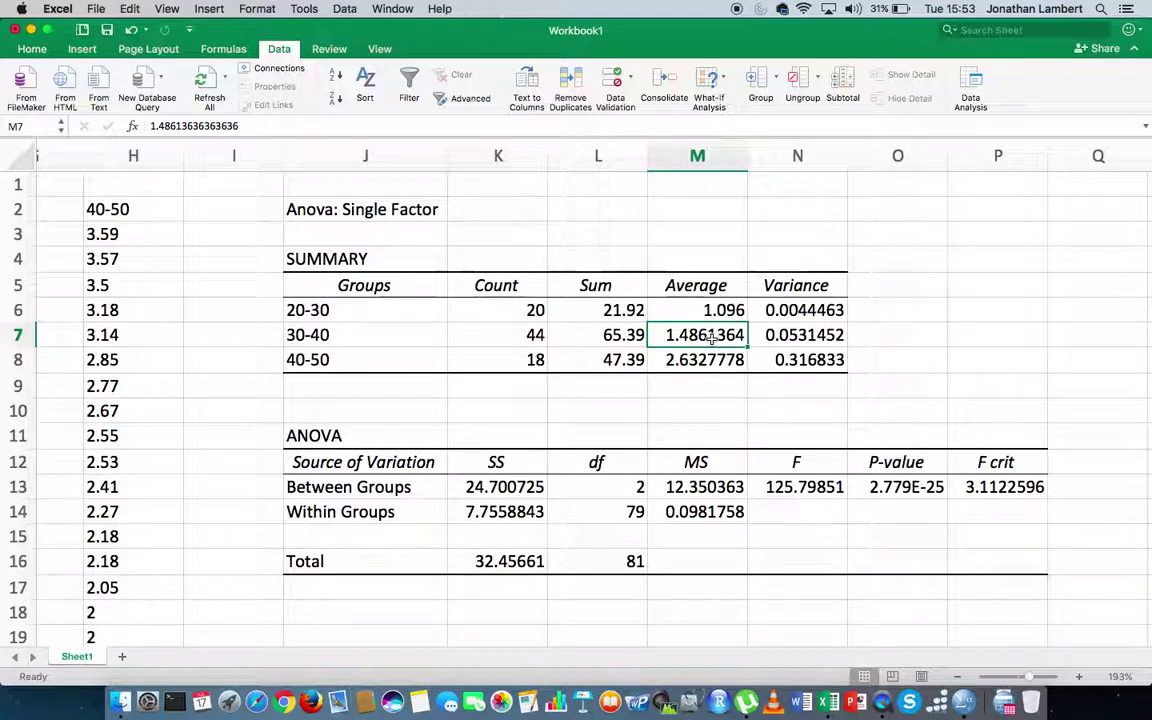
left_click(372, 362)
left_click(712, 360)
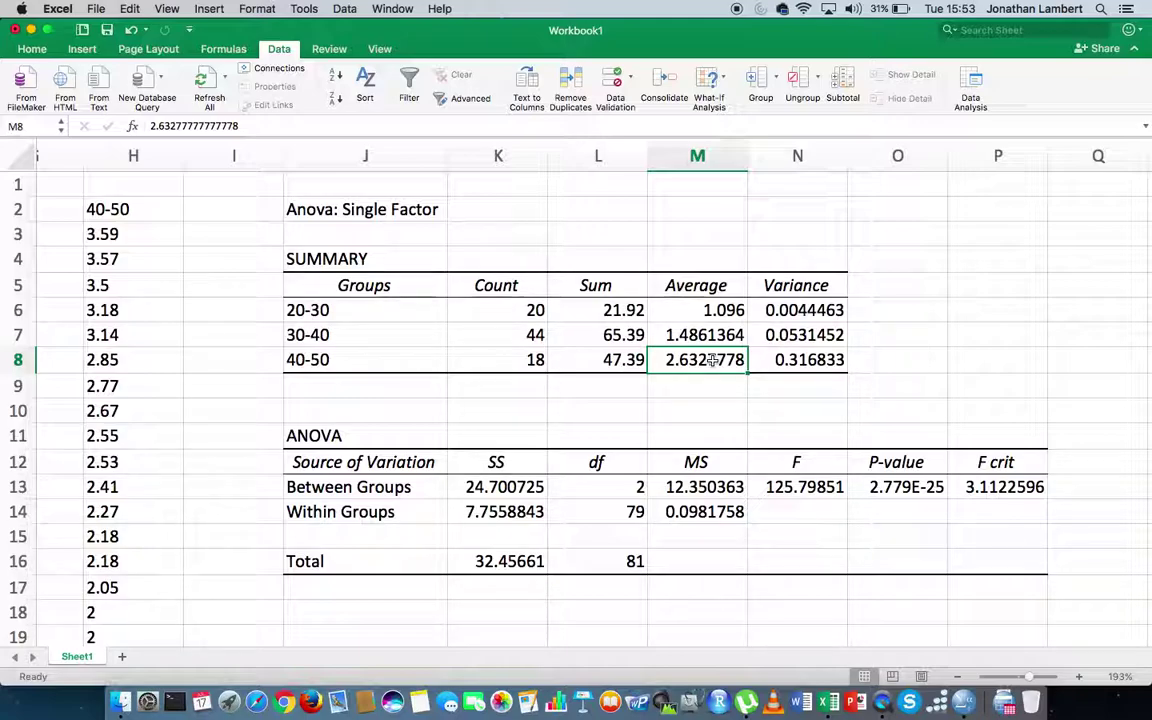
left_click(700, 310)
left_click(713, 335)
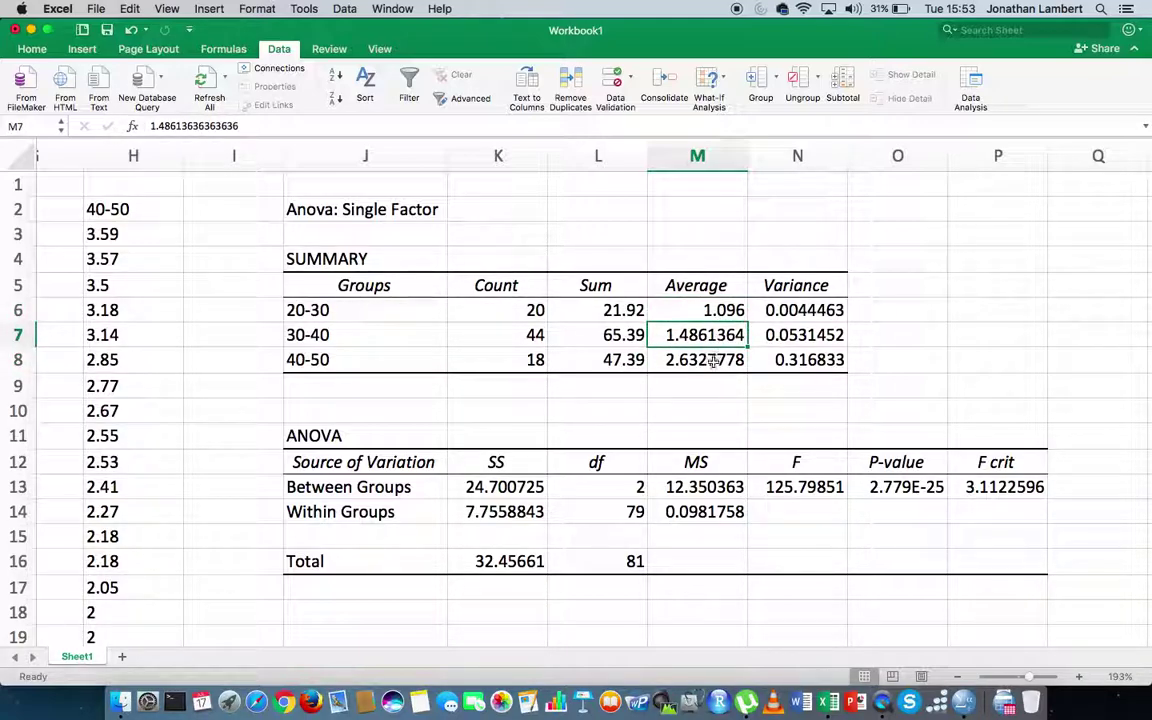
left_click(707, 360)
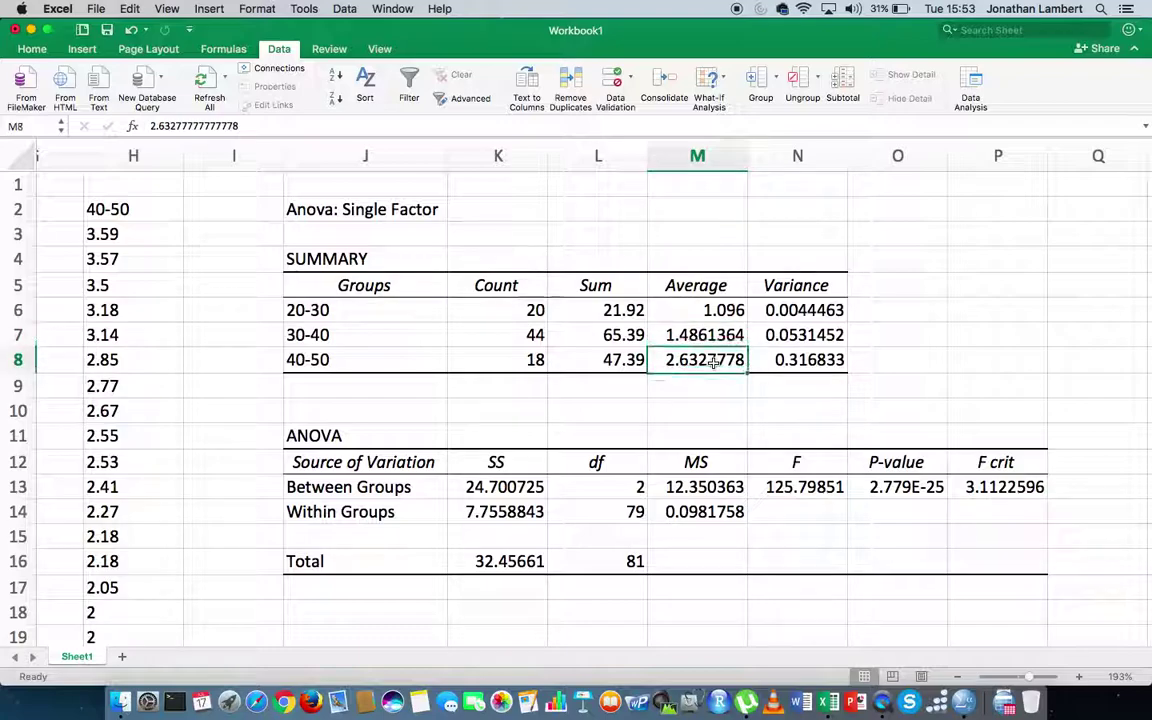
left_click(706, 311)
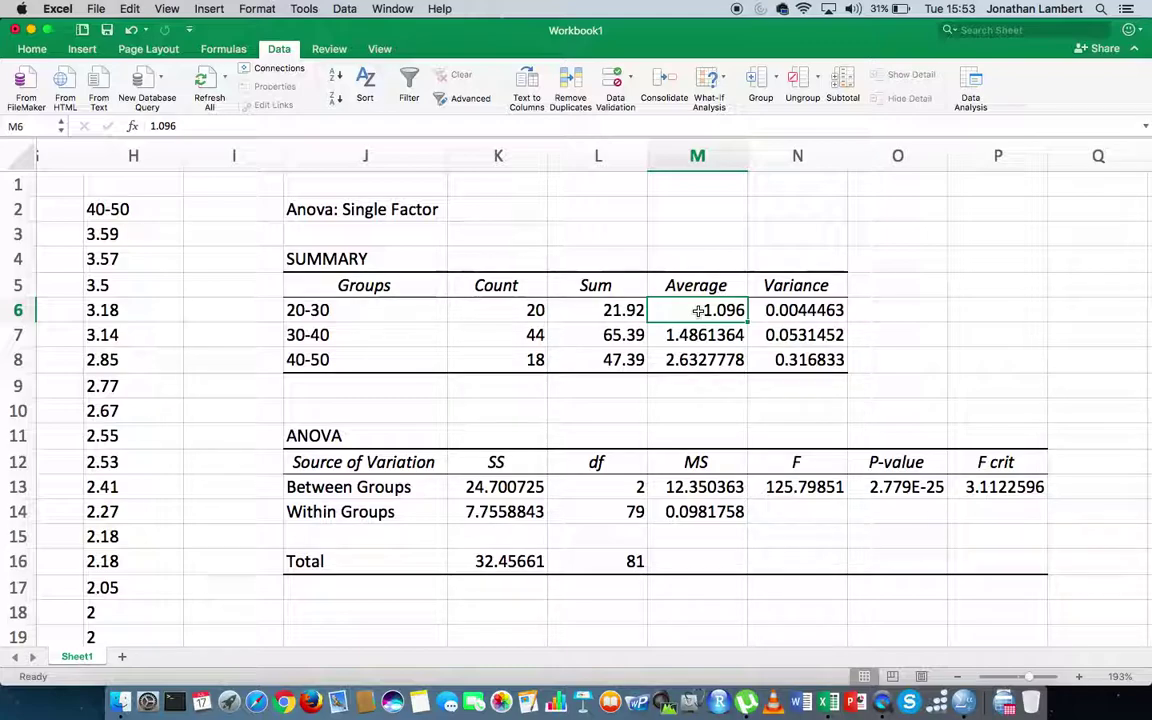
left_click(703, 335)
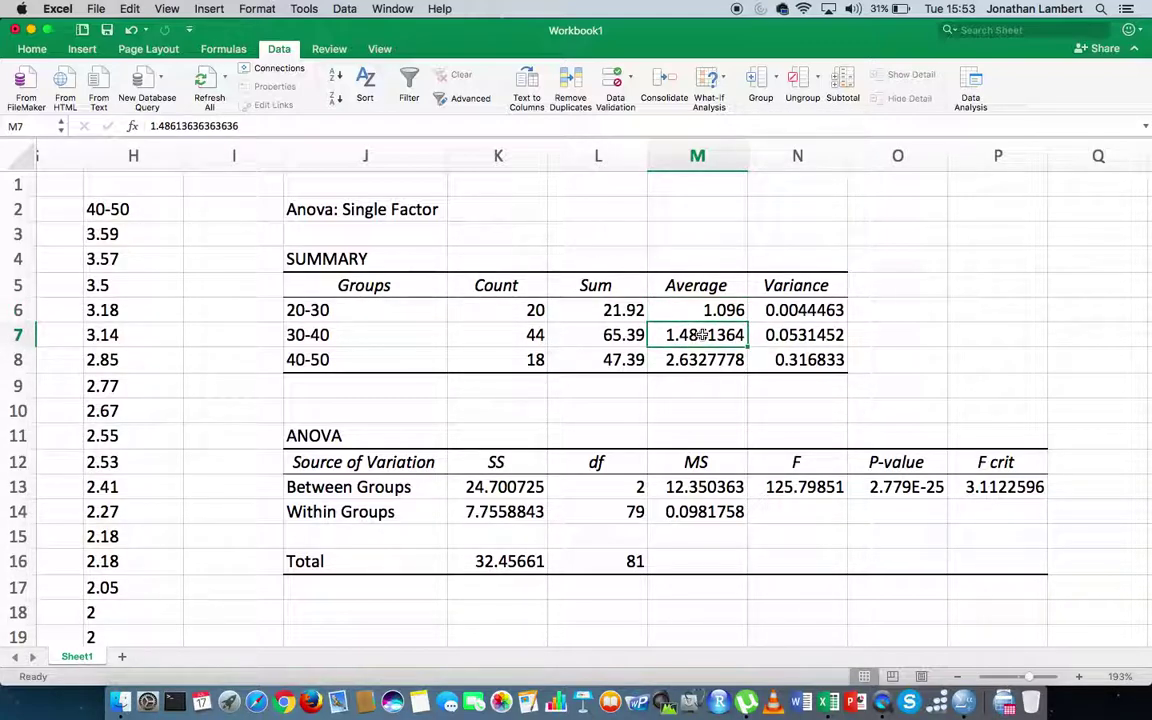
left_click(698, 313)
left_click(702, 362)
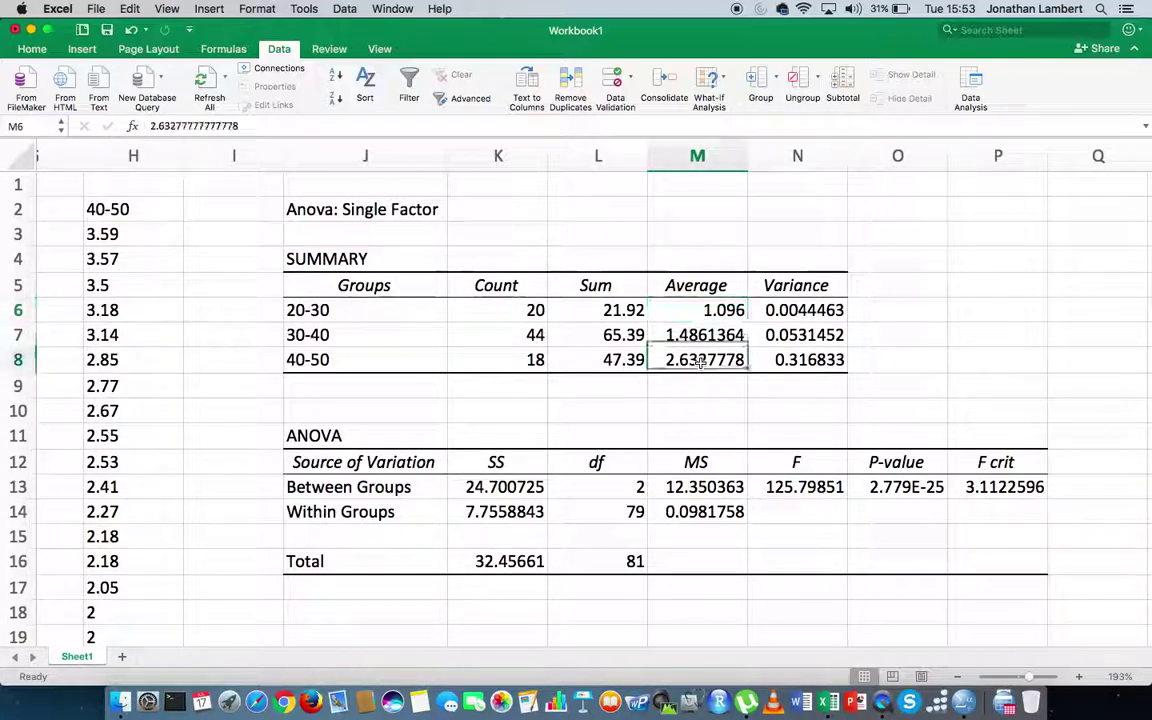
left_click(692, 338)
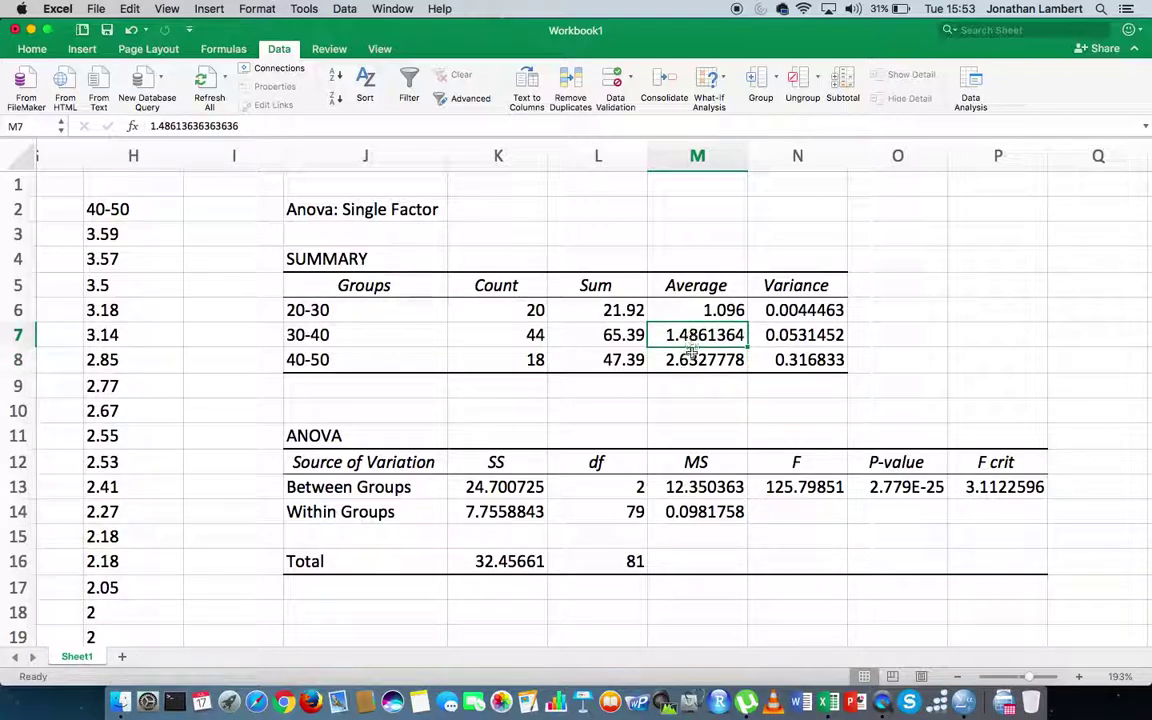
left_click(692, 361)
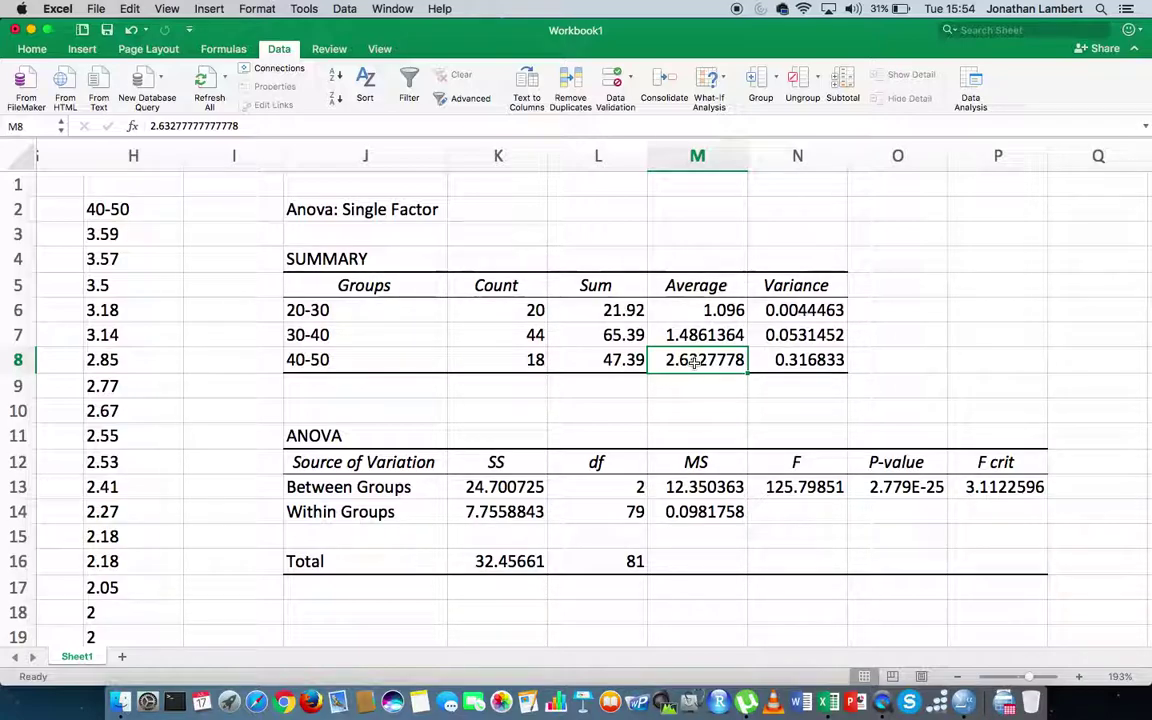
Step: Examine the between-groups P-value in the ANOVA table and note it in decimal form as "0.00000 ... 2779" in cell O10
left_click(357, 440)
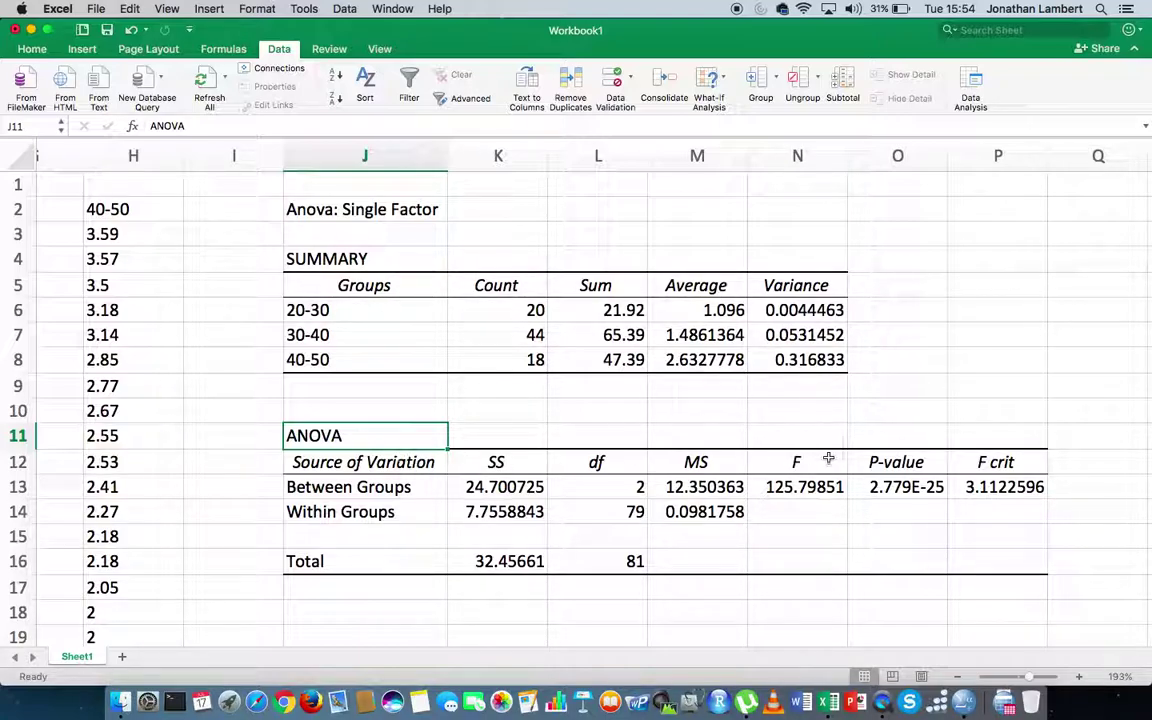
left_click(884, 463)
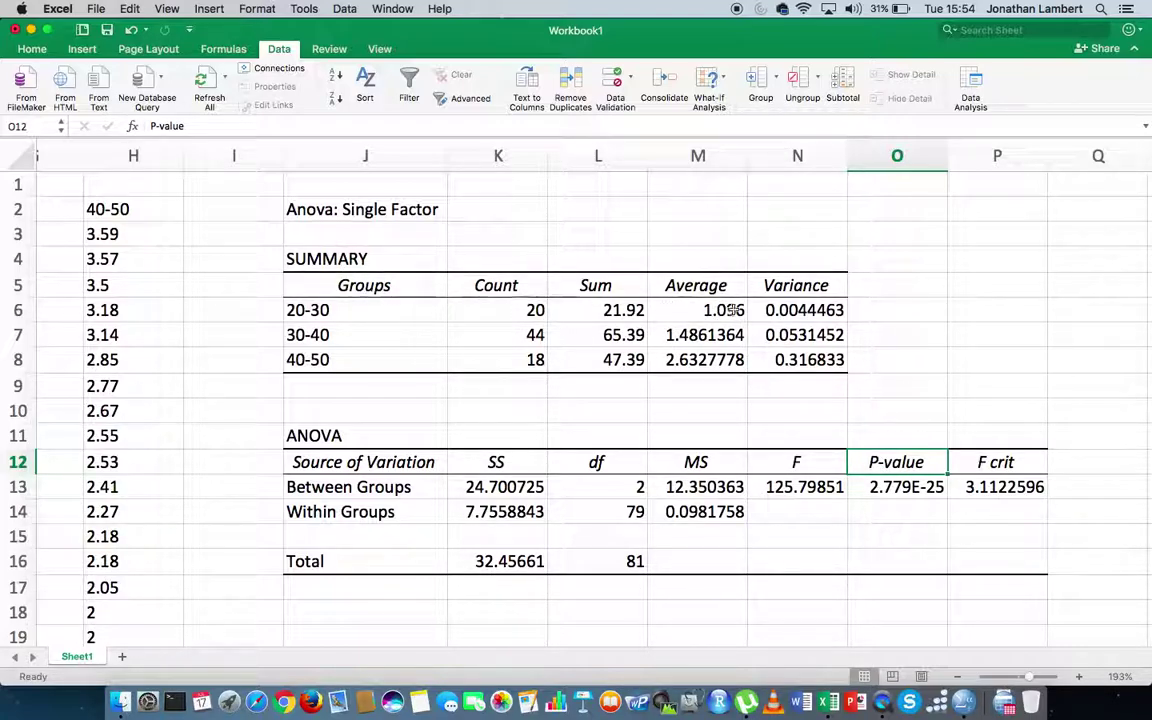
left_click_drag(733, 310, 786, 360)
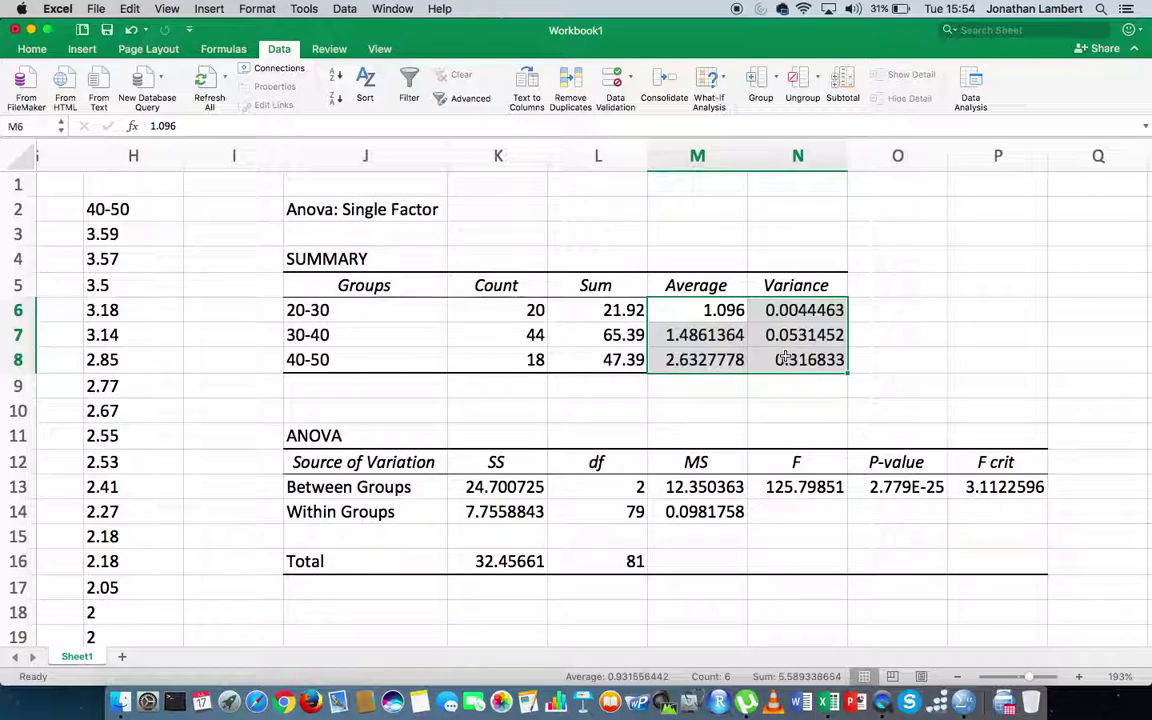
left_click(905, 490)
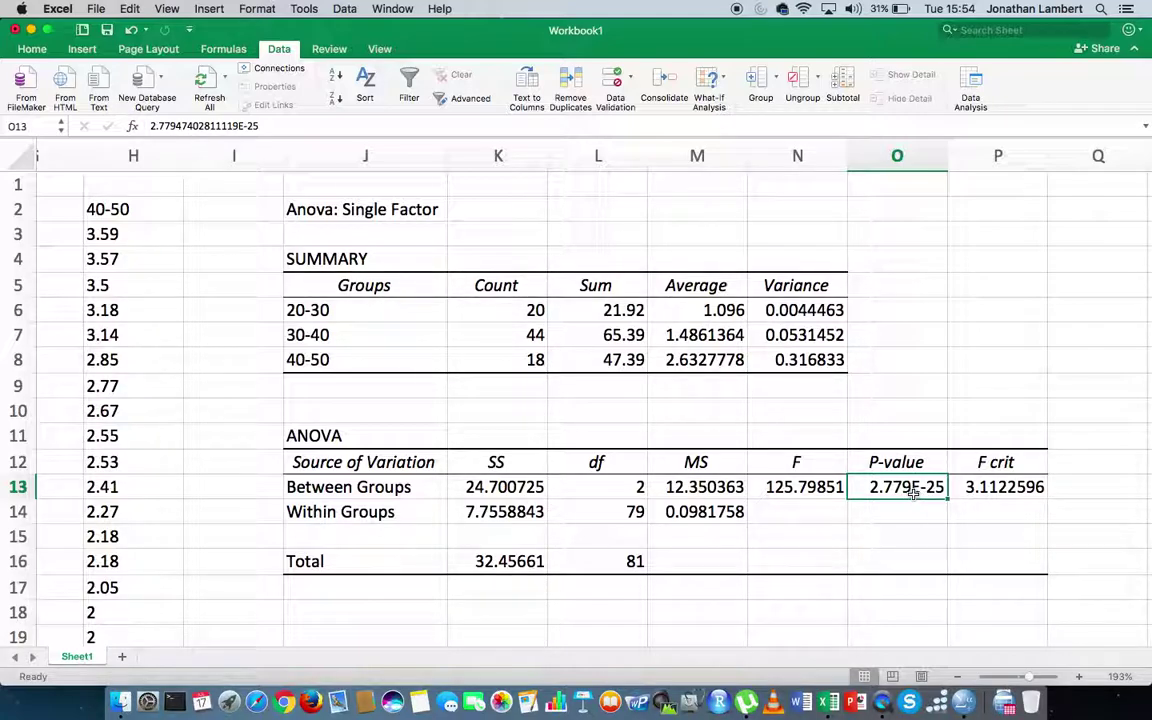
left_click(872, 414)
type("0")
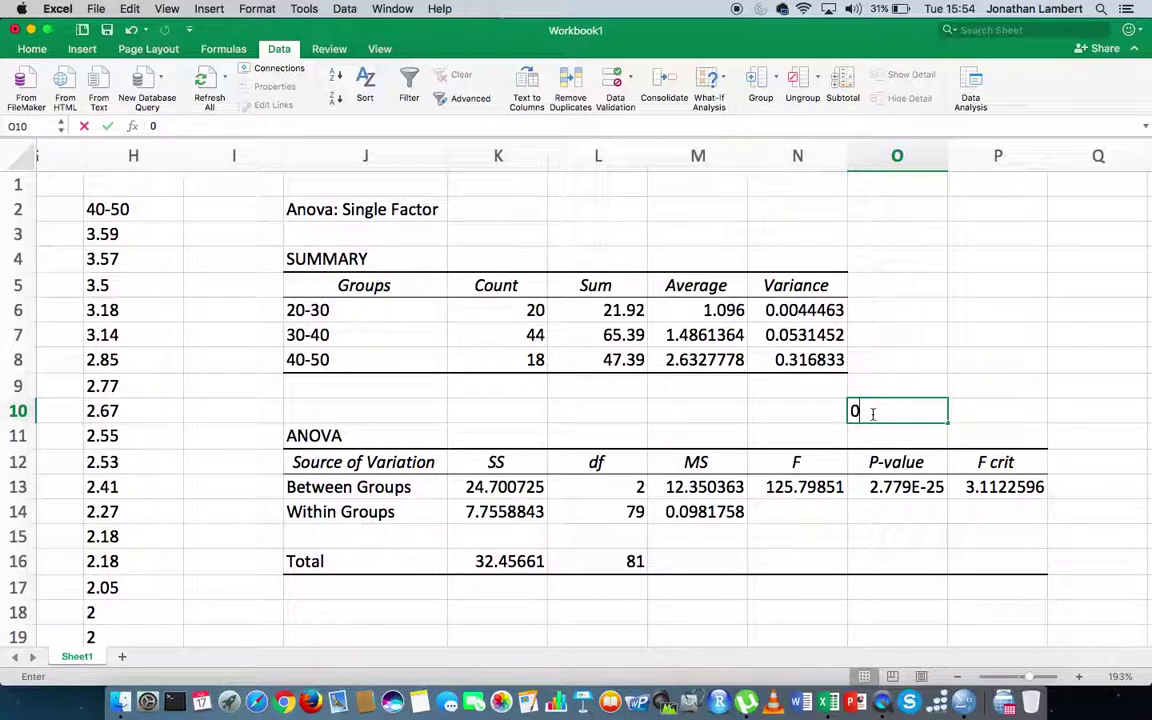
type(".00000")
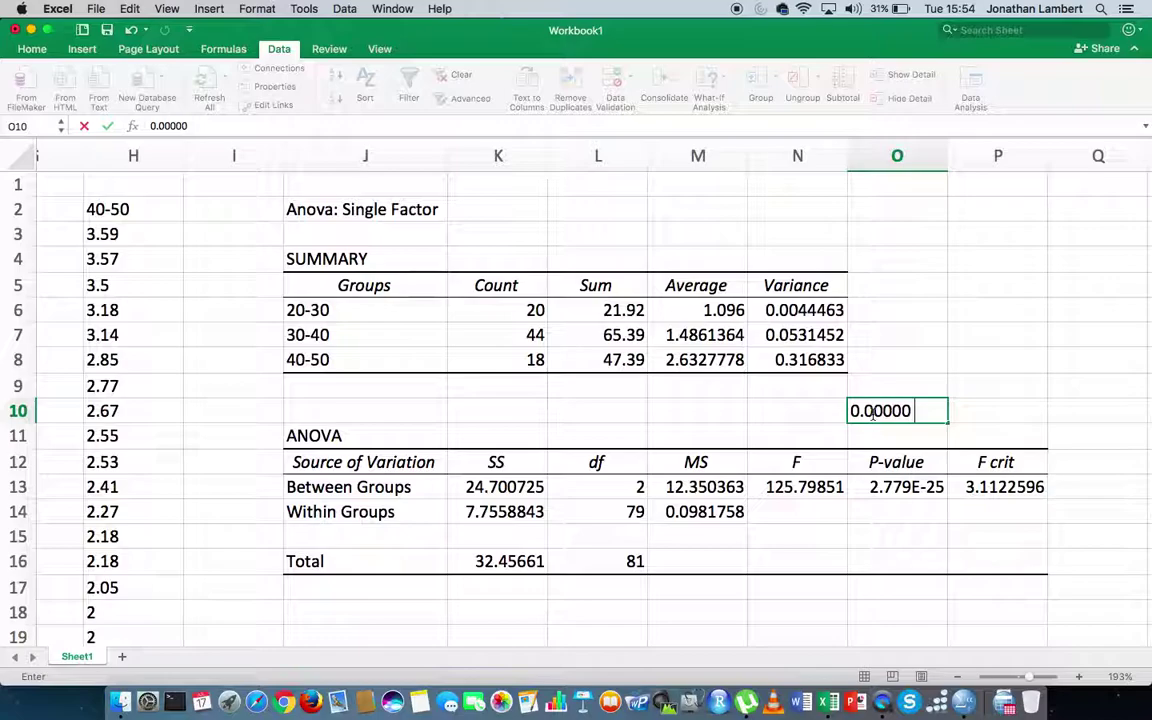
type(" ... 2779")
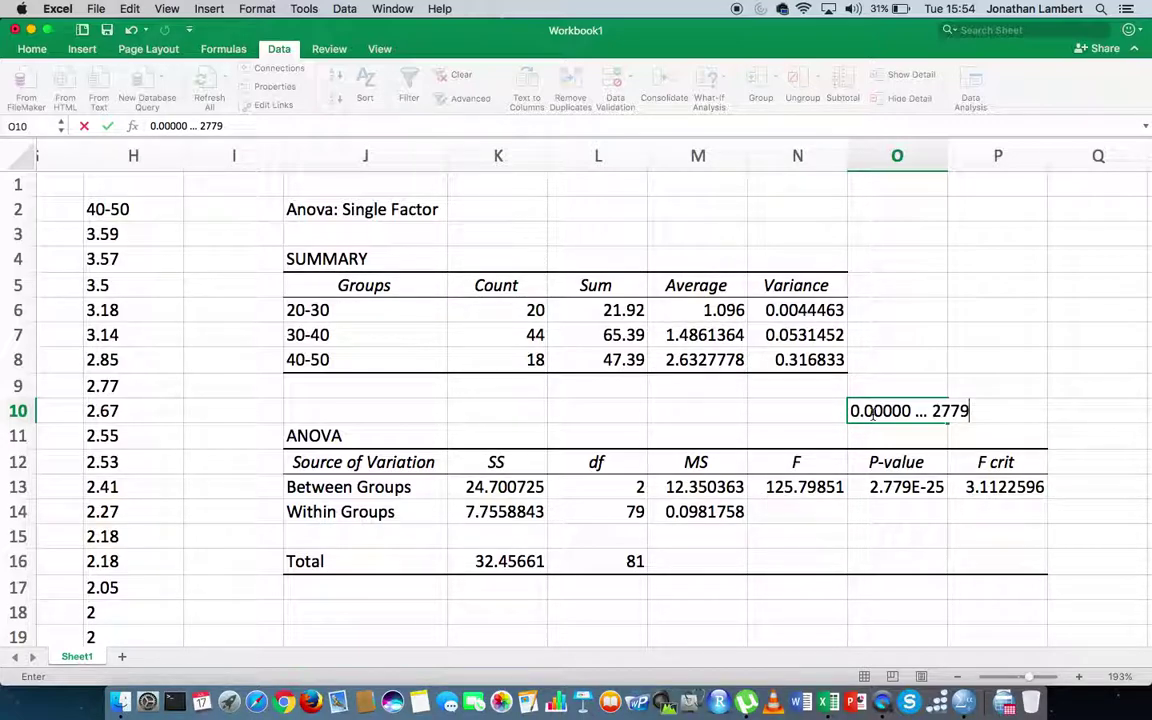
left_click_drag(688, 311, 692, 352)
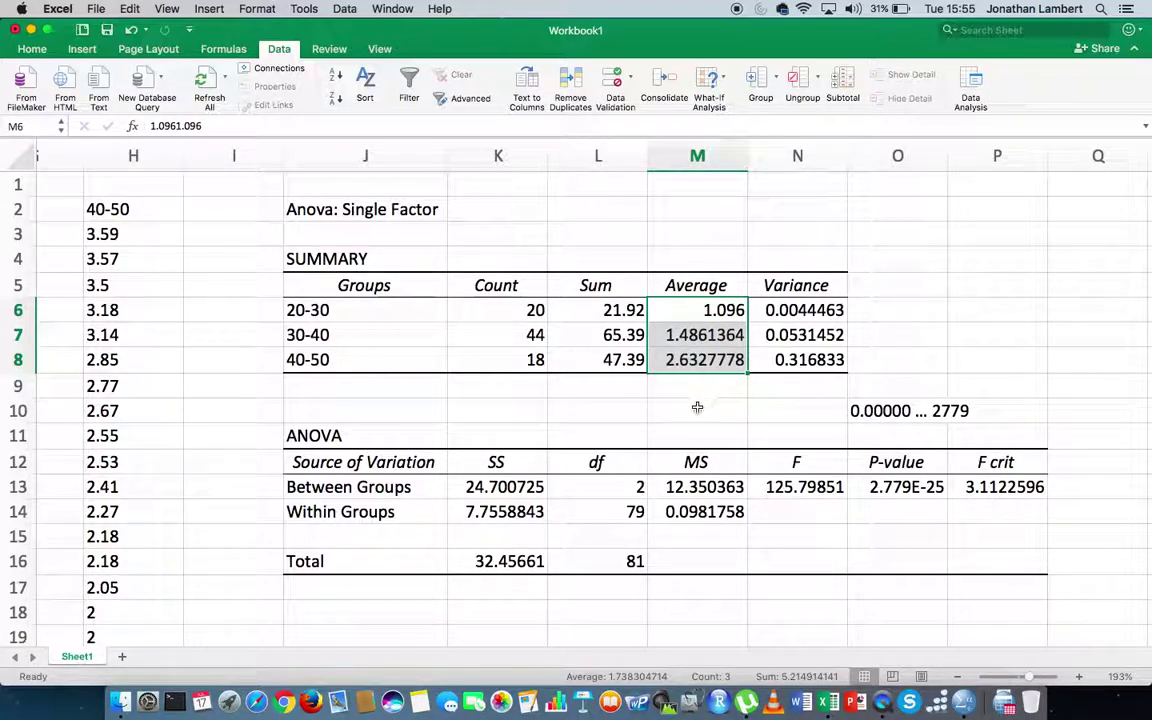
Step: Check the between-groups P-value against the average scores of the 20-30, 30-40 and 40-50 age groups in the summary table
left_click(693, 410)
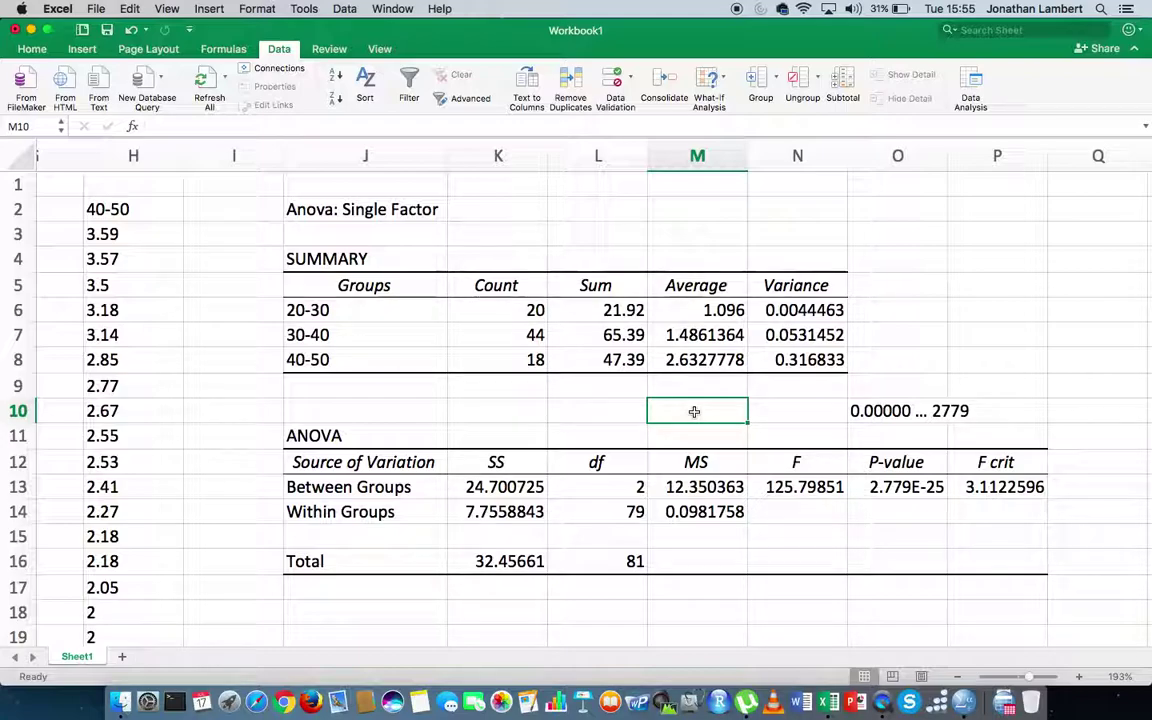
left_click(896, 485)
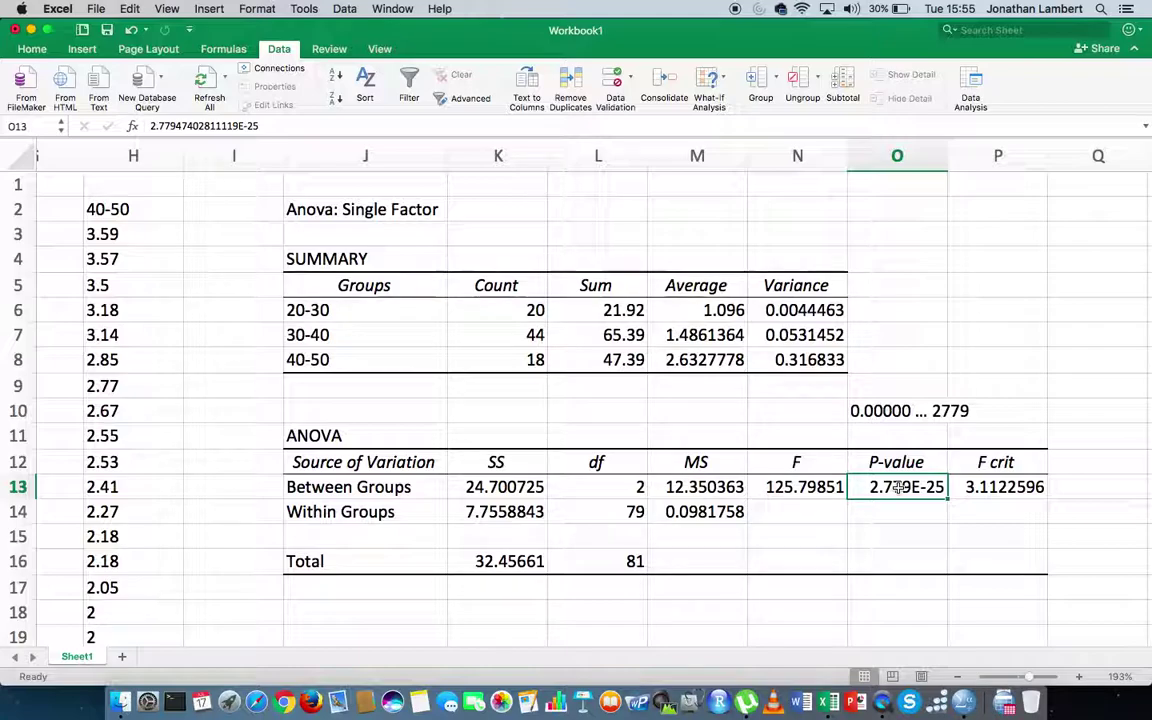
left_click(706, 363)
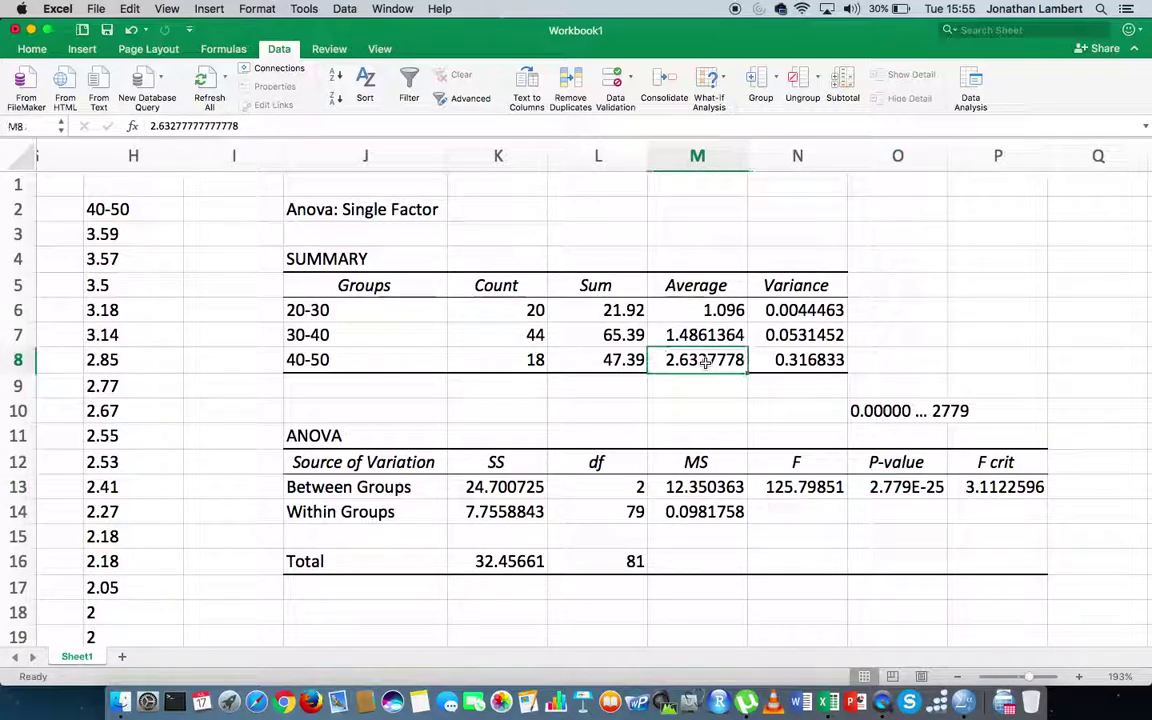
left_click(707, 311)
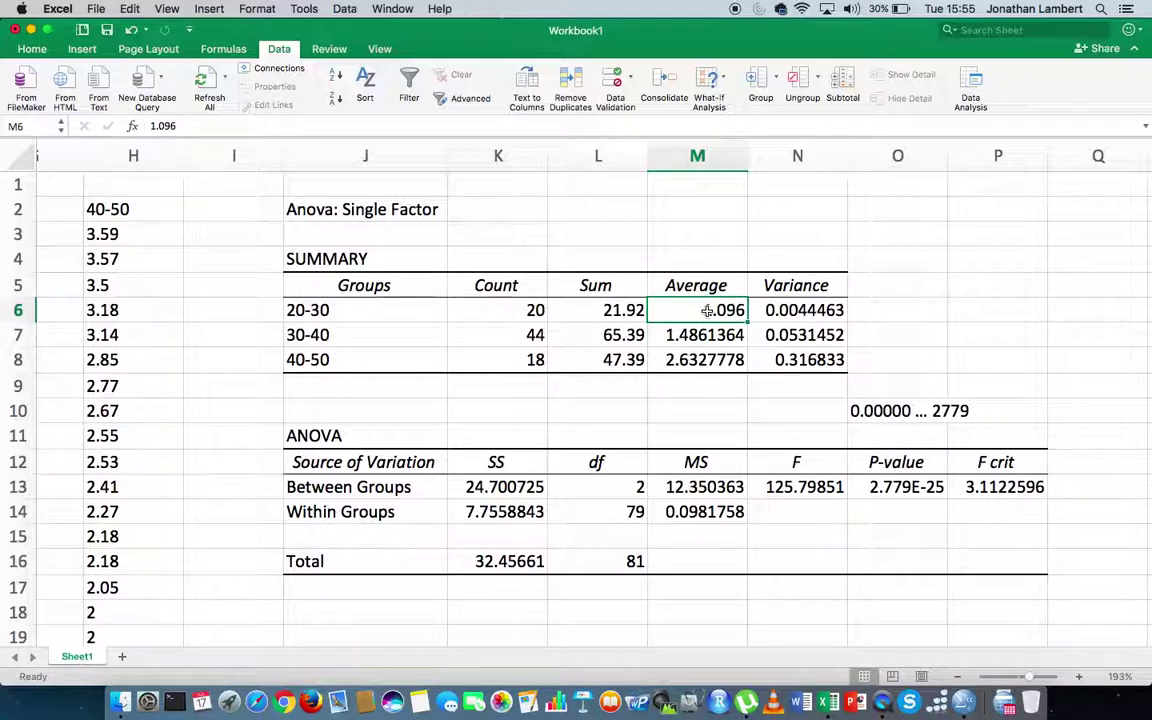
left_click(700, 362)
left_click(700, 336)
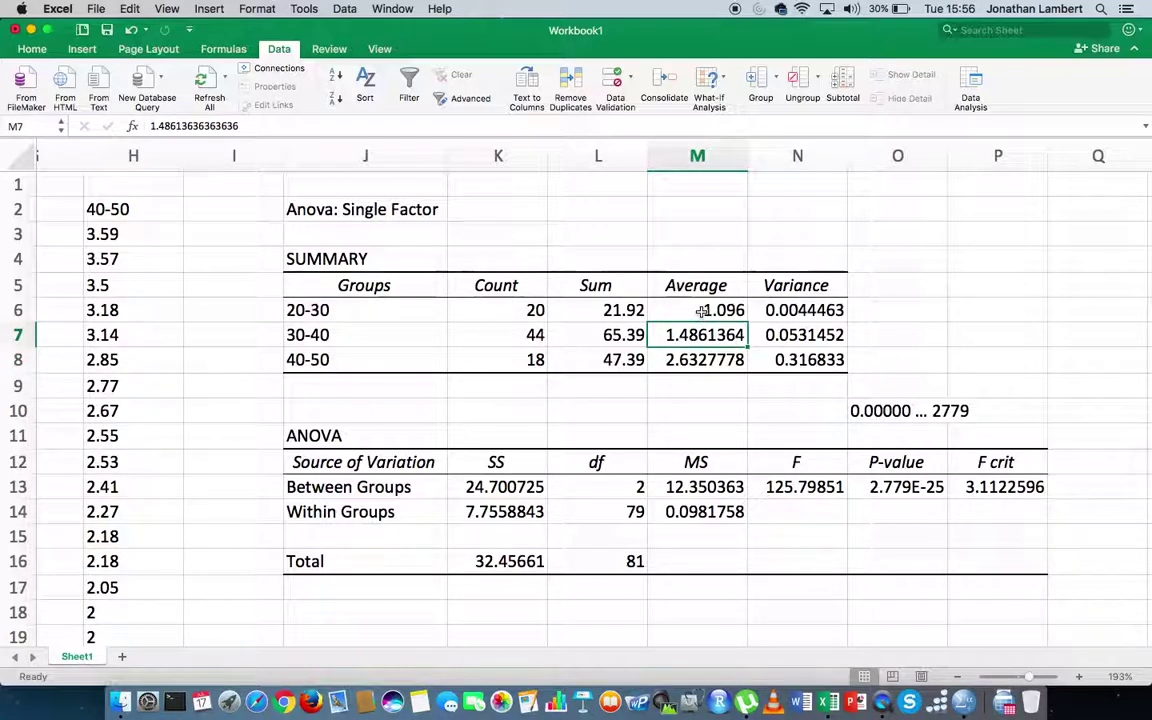
left_click(700, 310)
left_click(703, 361)
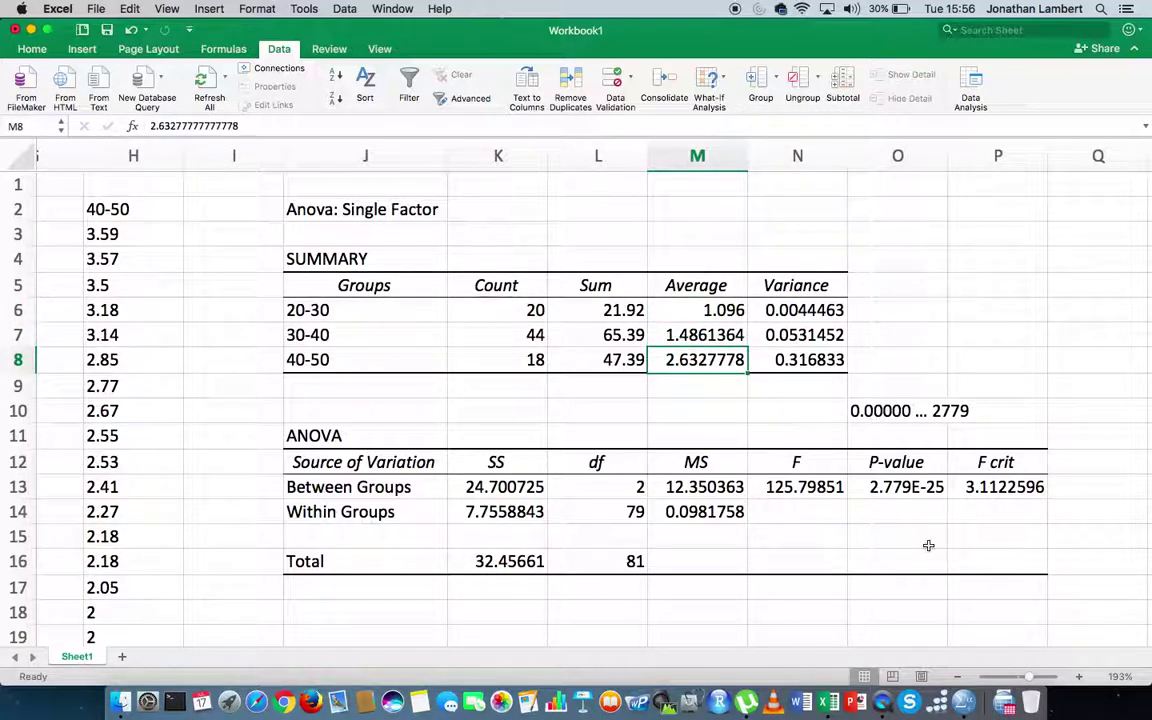
Step: Use the between-groups P-value to assess the difference between the 40-50 and 20-30 age groups
left_click(906, 489)
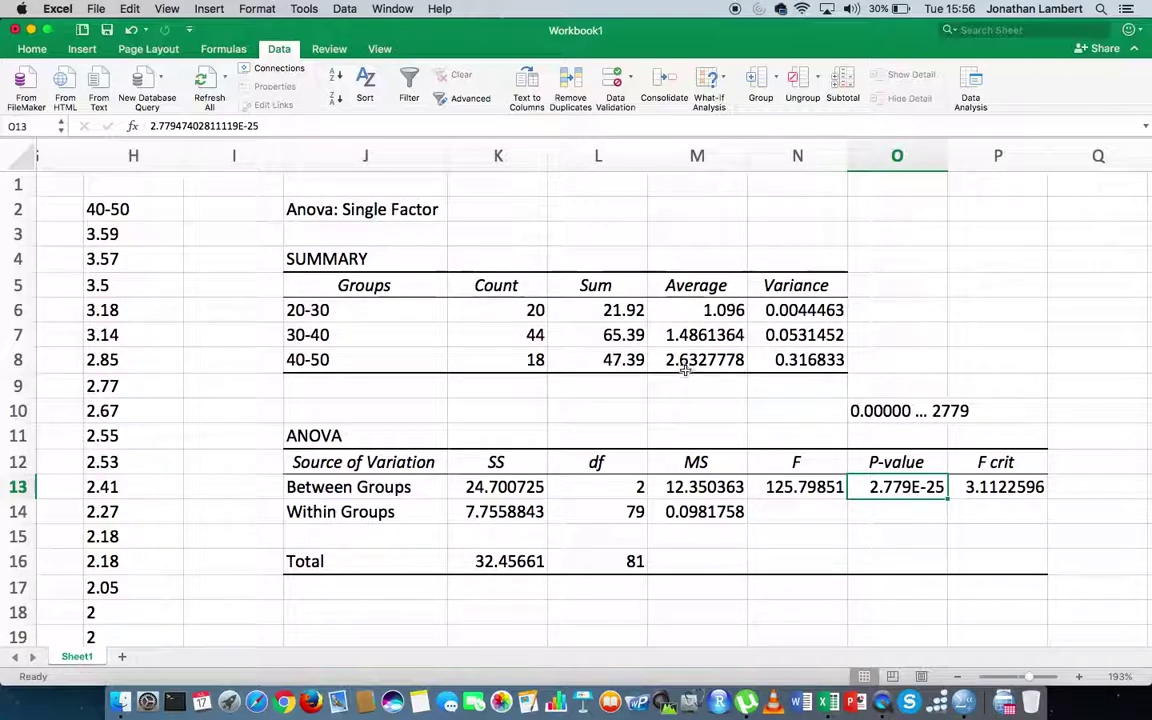
left_click(351, 356)
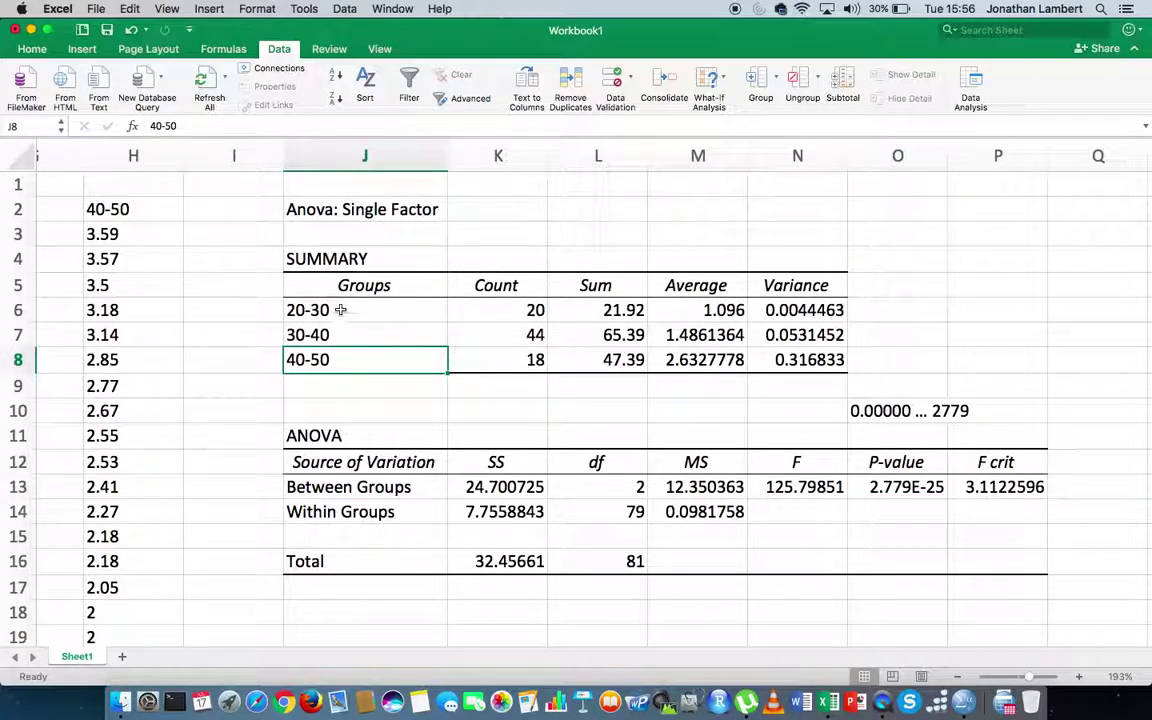
left_click(341, 310)
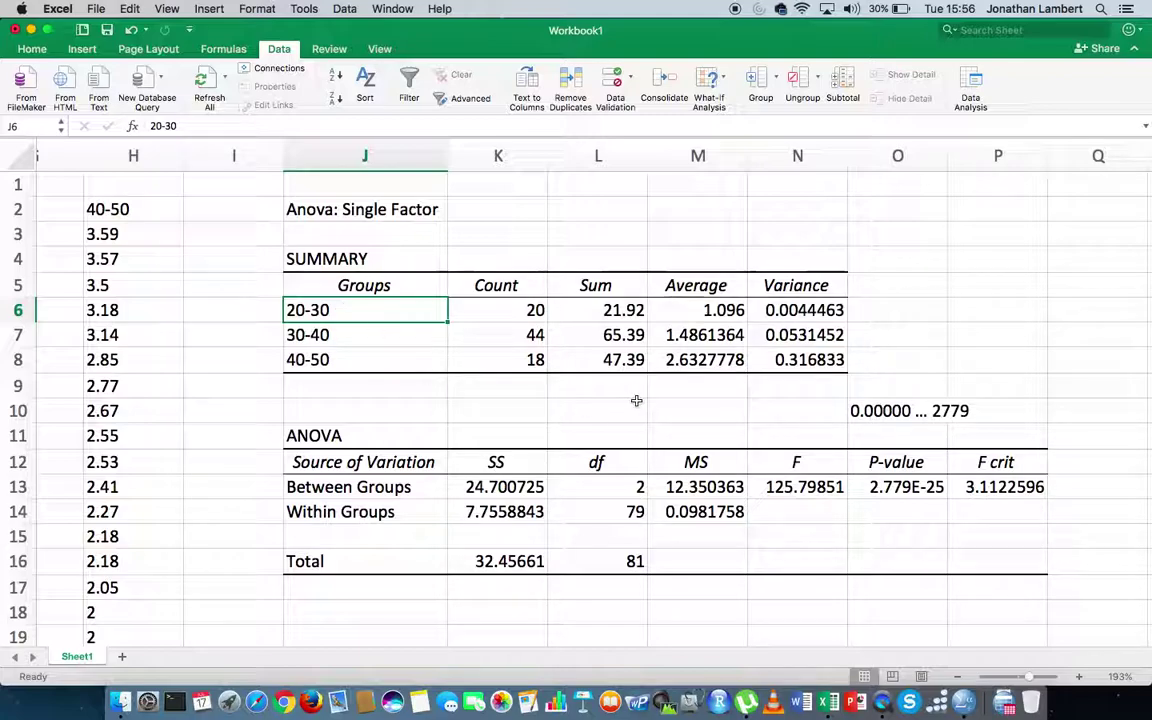
left_click(908, 489)
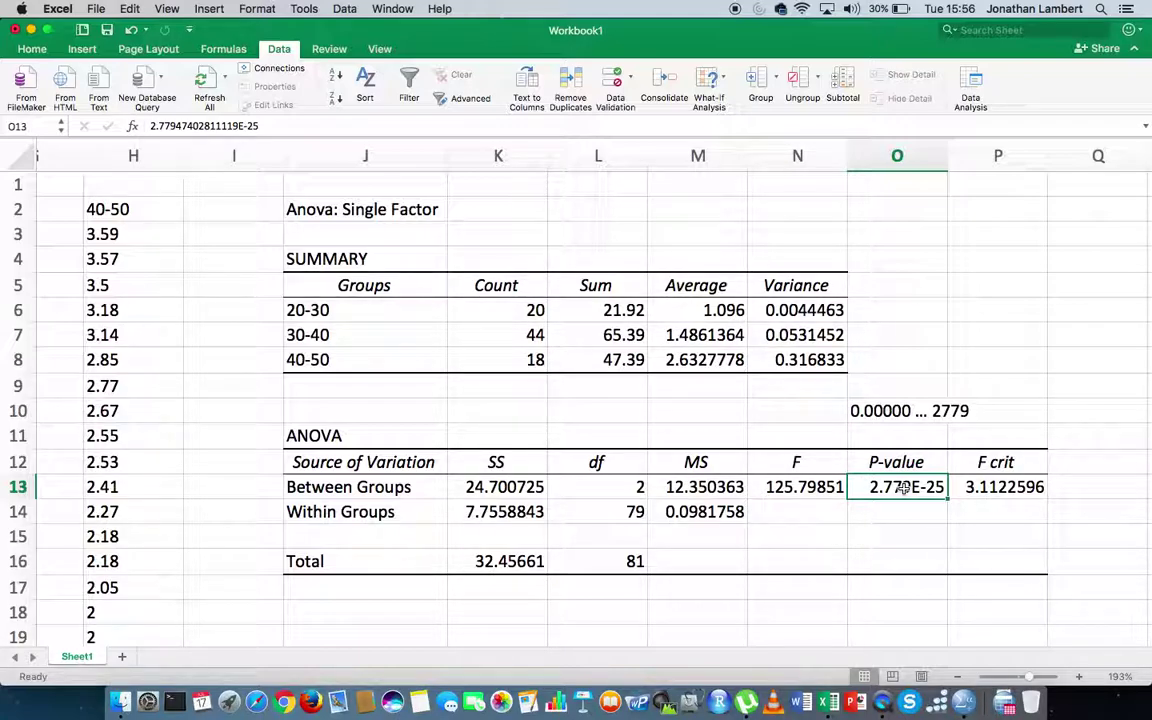
Step: Examine the F statistic in the ANOVA table alongside the Between Groups and Within Groups sources of variation
left_click(795, 464)
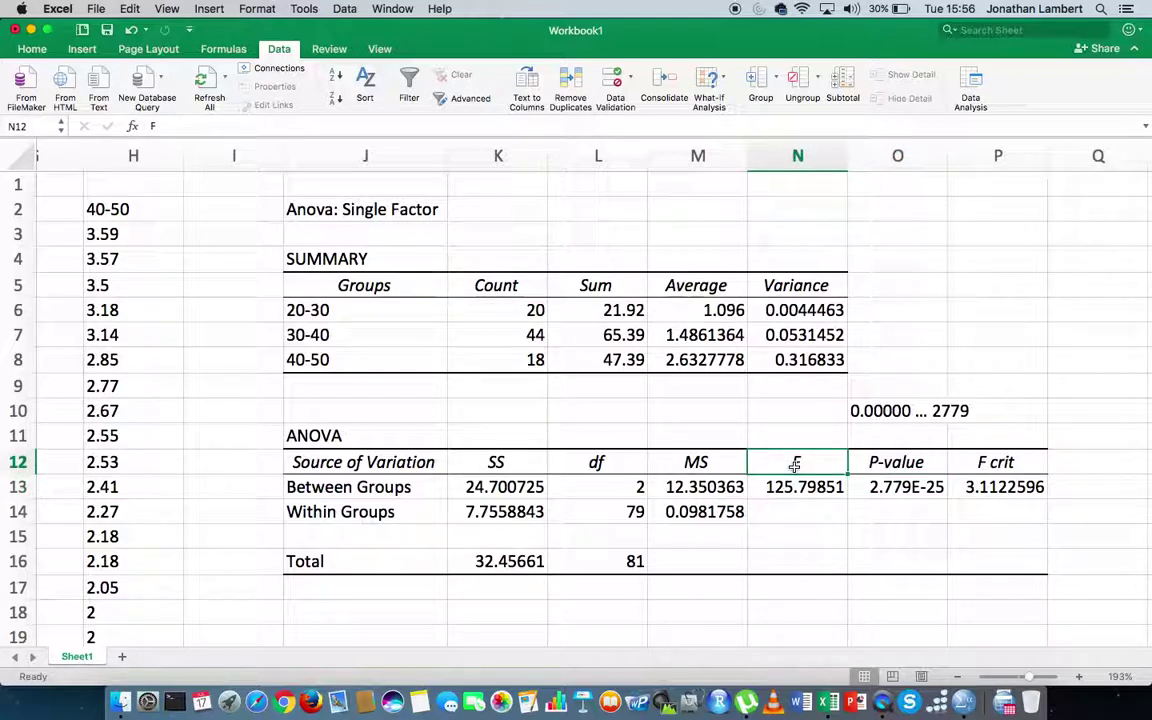
left_click(325, 487)
left_click(370, 514)
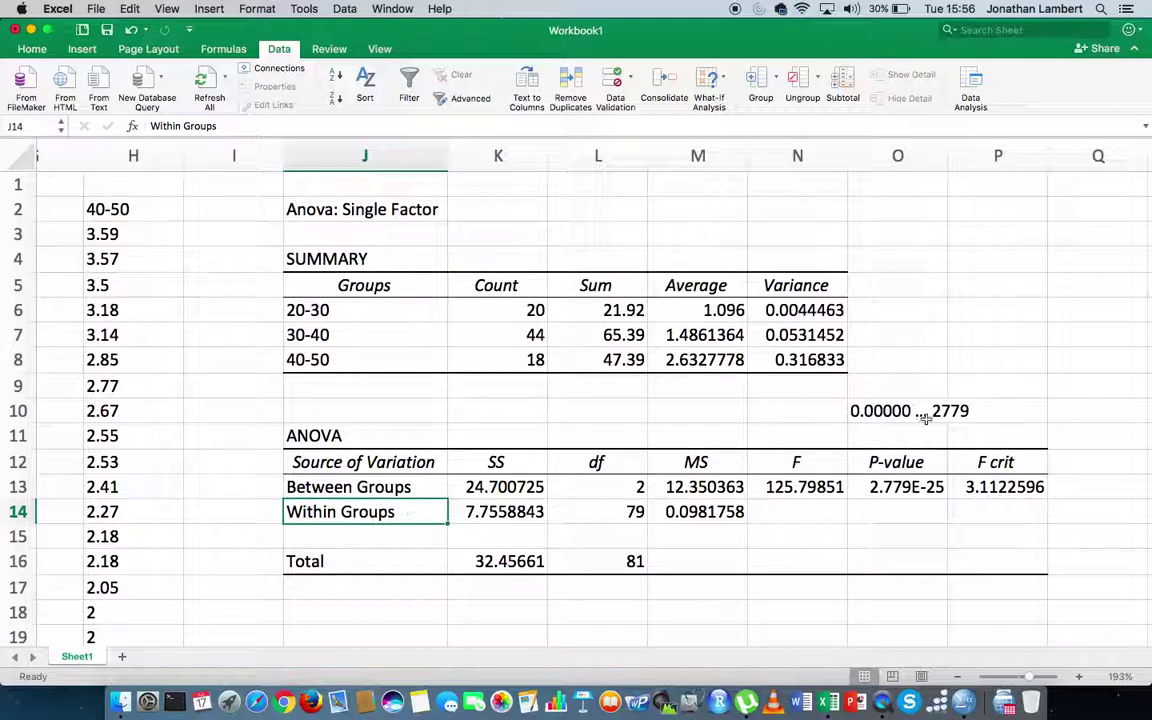
left_click(803, 464)
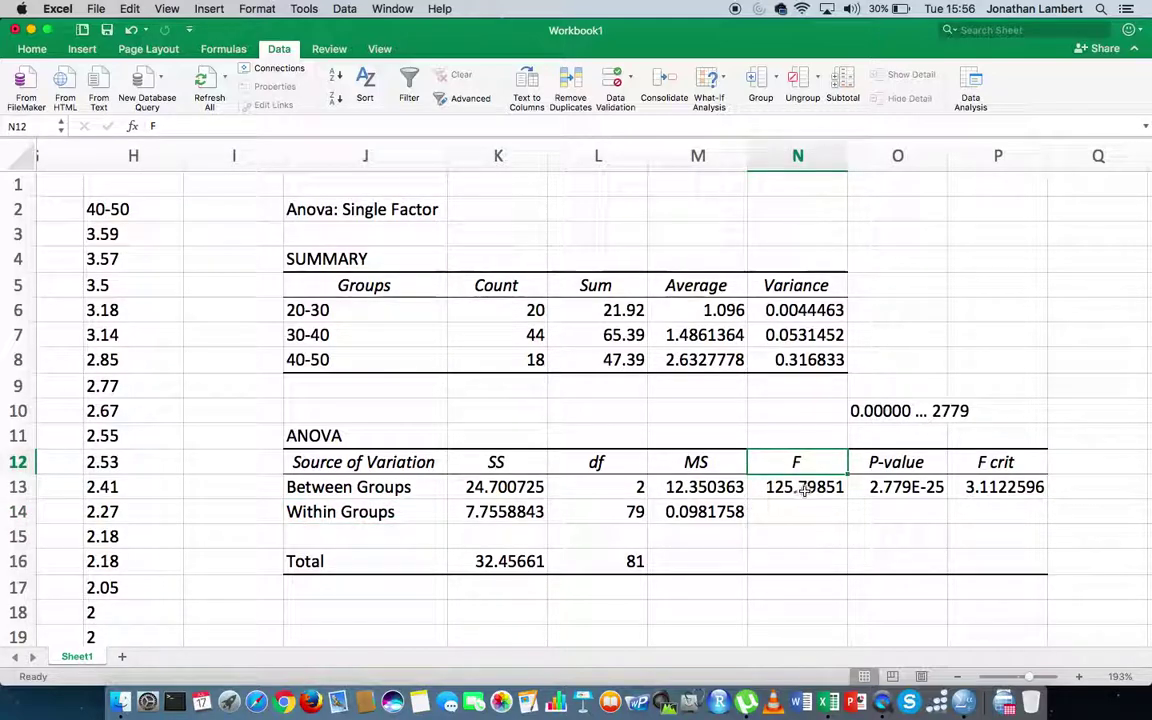
left_click(805, 486)
Step: Compare the F crit value with the F statistic in the Between Groups row of the ANOVA table
left_click(1006, 462)
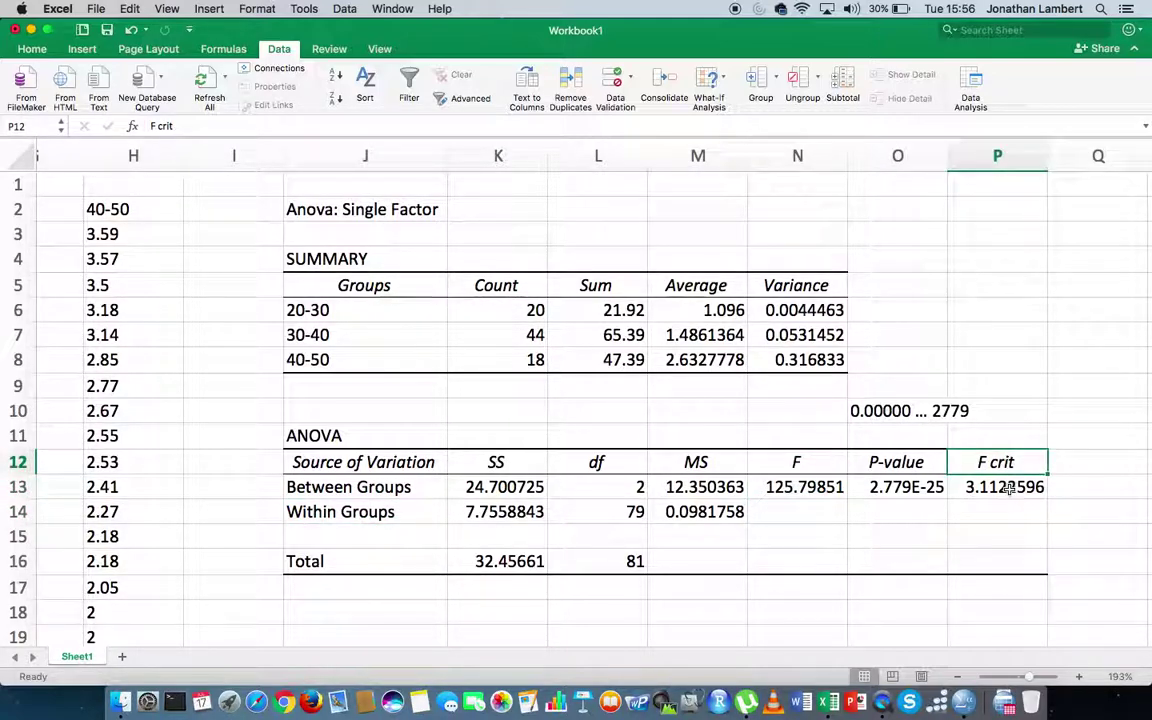
left_click(1005, 486)
left_click(1003, 462)
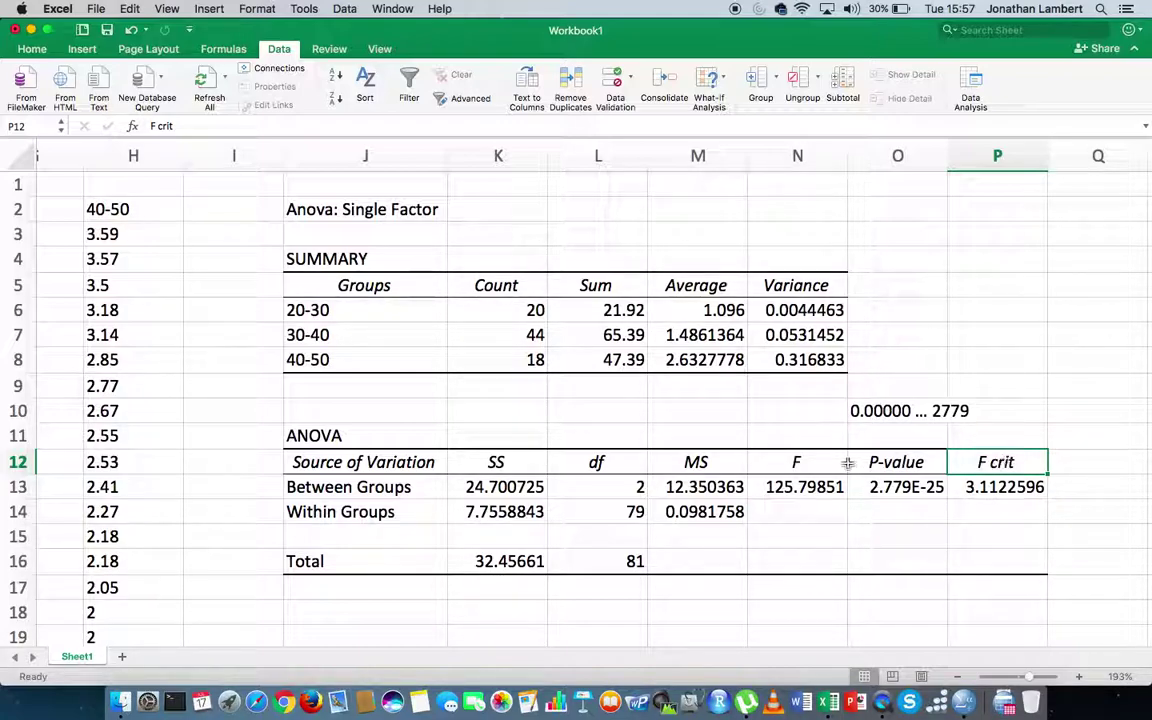
left_click(1012, 486)
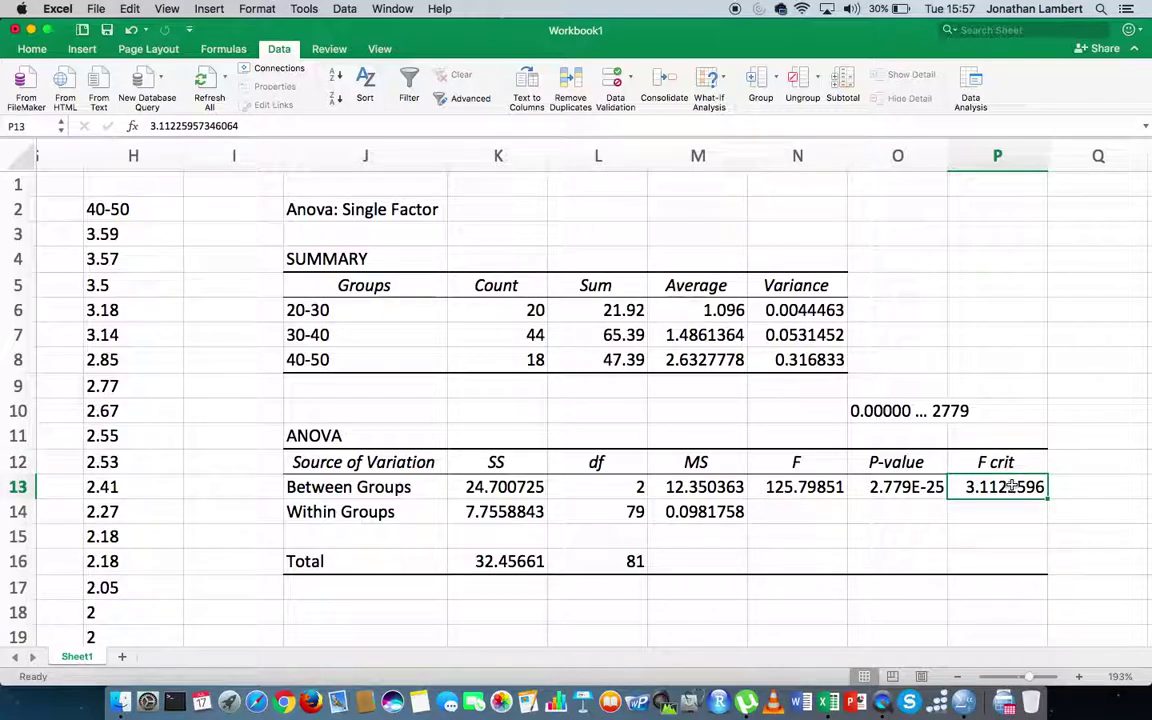
left_click(801, 489)
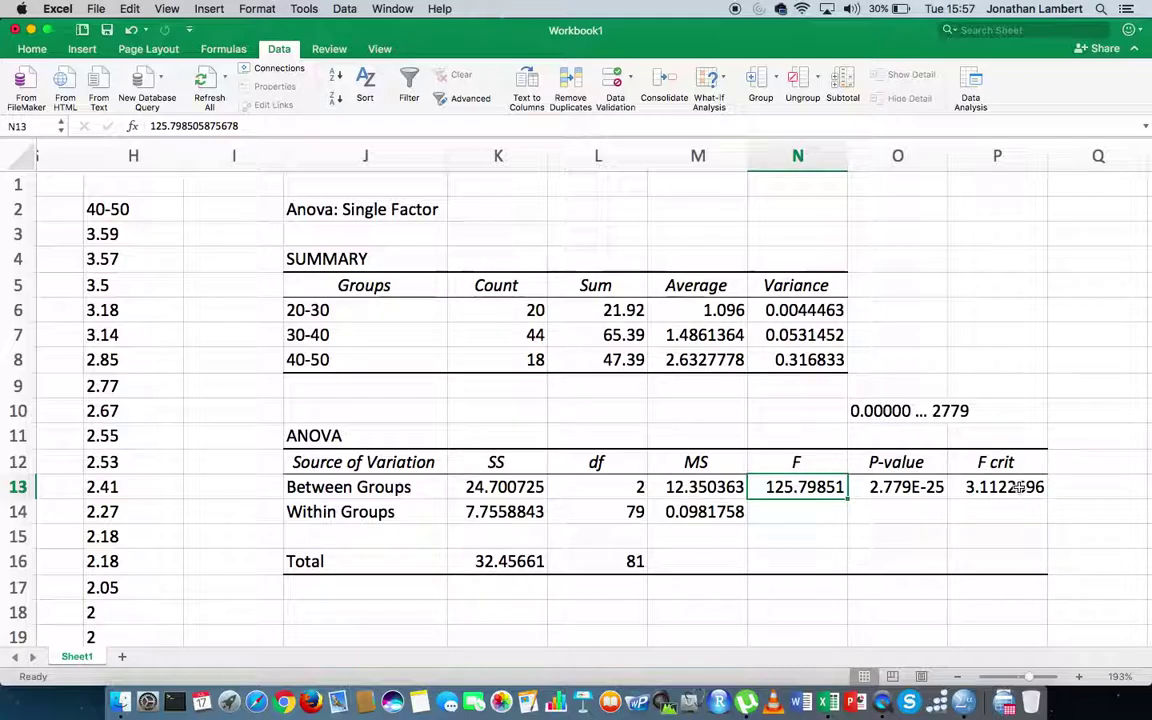
Step: Review the P-value together with the F and F crit values in the Between Groups row to judge significance
left_click(908, 462)
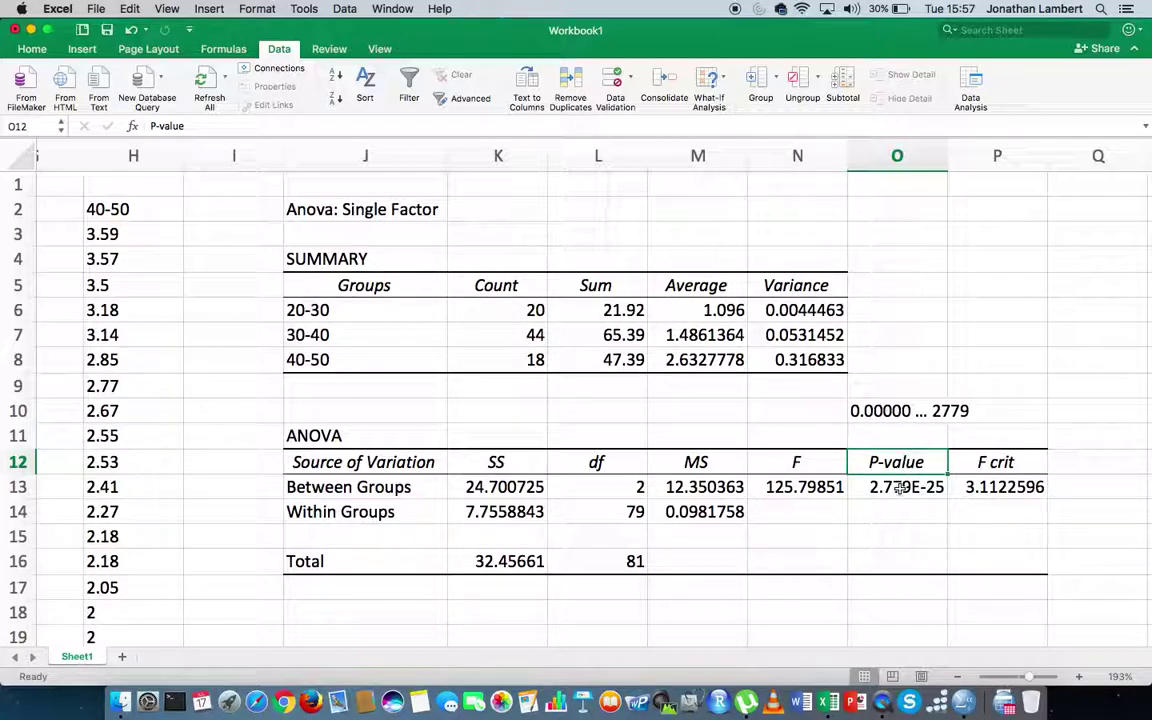
left_click(900, 487)
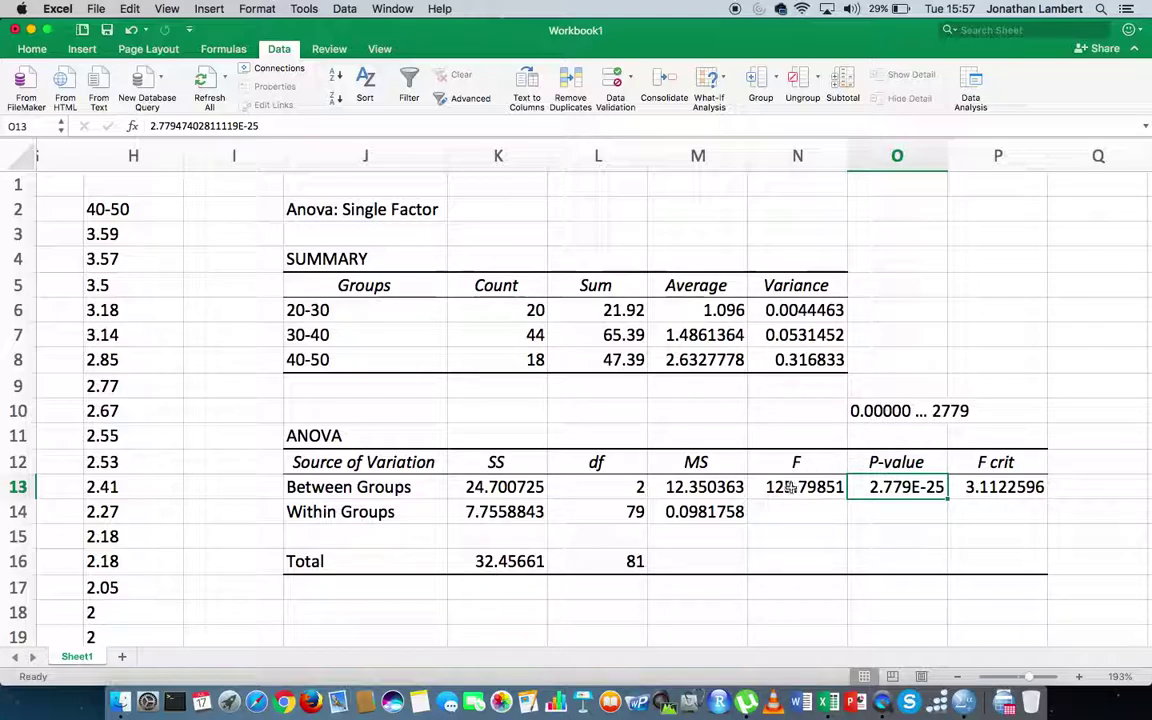
left_click(783, 486)
left_click(1014, 487)
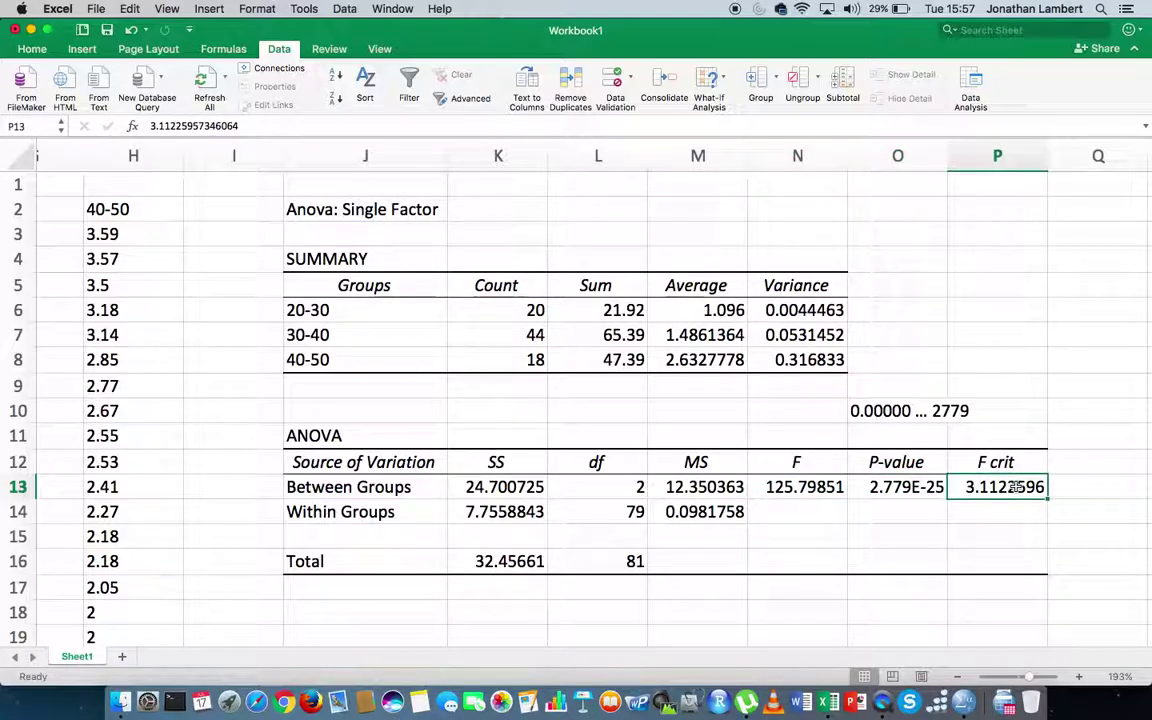